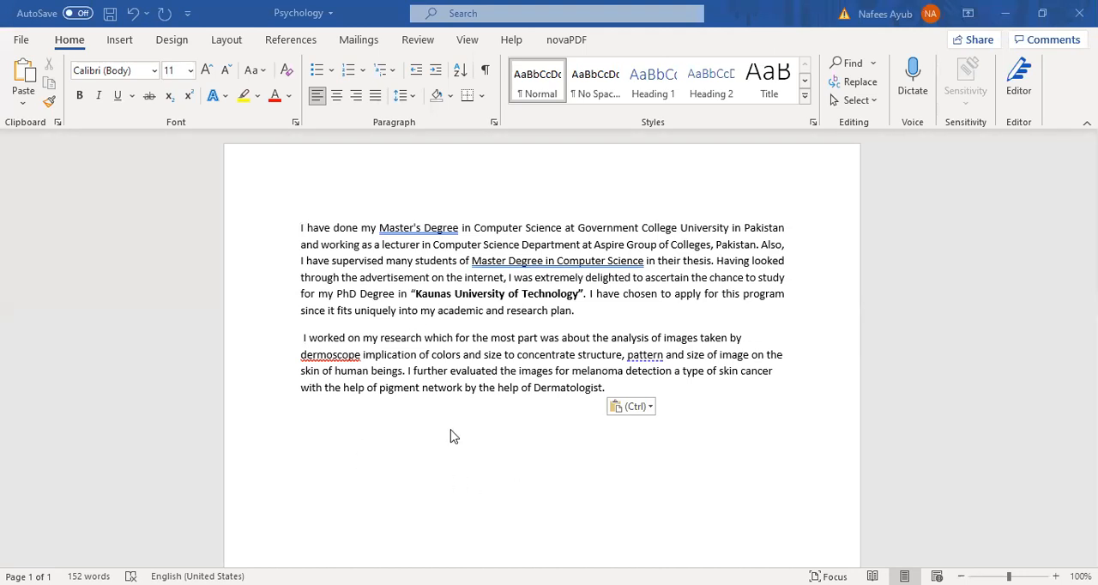
{"action": "scroll", "coordinate": [496, 455], "scroll_direction": "down", "scroll_amount": 1}
{"action": "scroll", "coordinate": [499, 456], "scroll_direction": "up", "scroll_amount": 1}
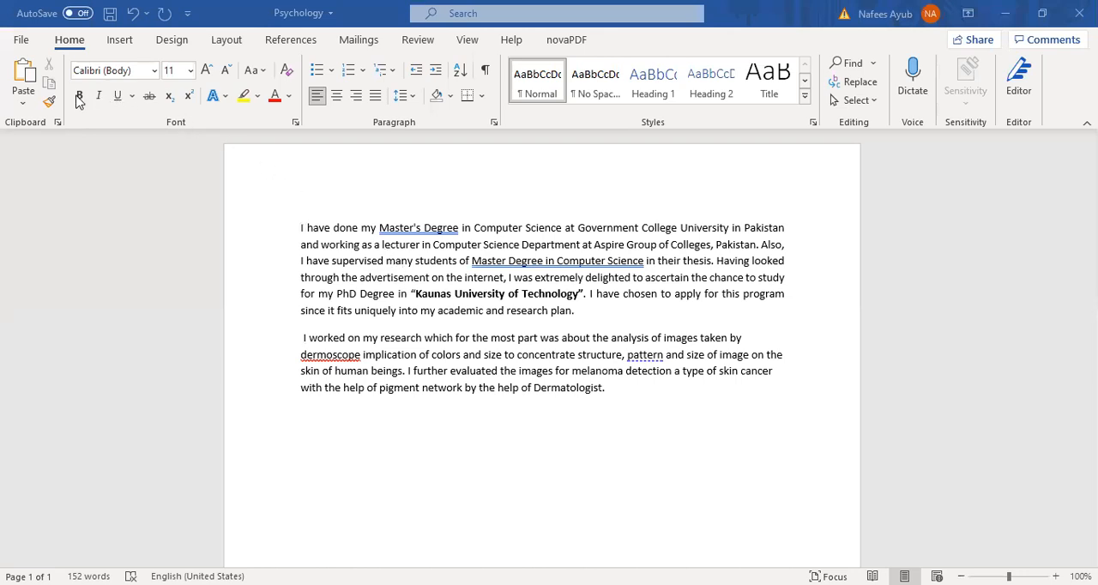
{"action": "left_click", "coordinate": [331, 248]}
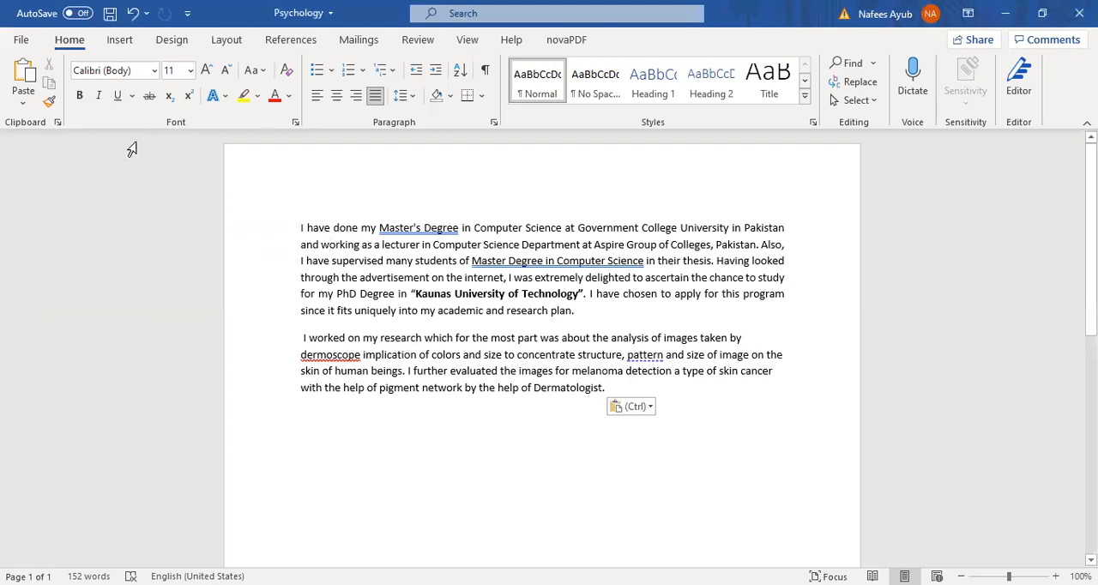
{"action": "left_click", "coordinate": [79, 97]}
{"action": "left_click", "coordinate": [298, 225]}
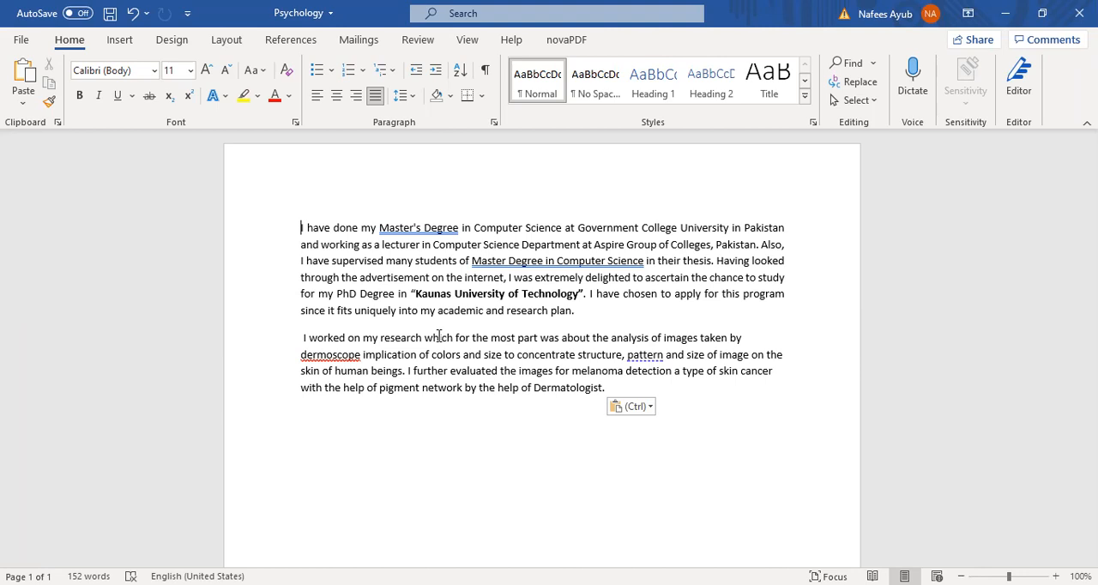
{"action": "left_click", "coordinate": [154, 72]}
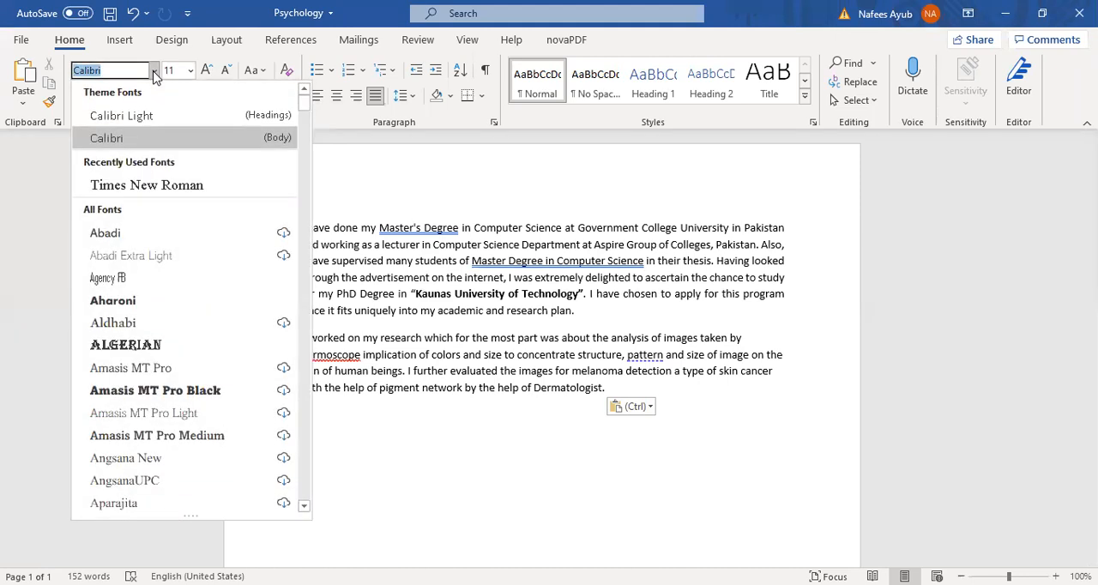
{"action": "left_click", "coordinate": [307, 254]}
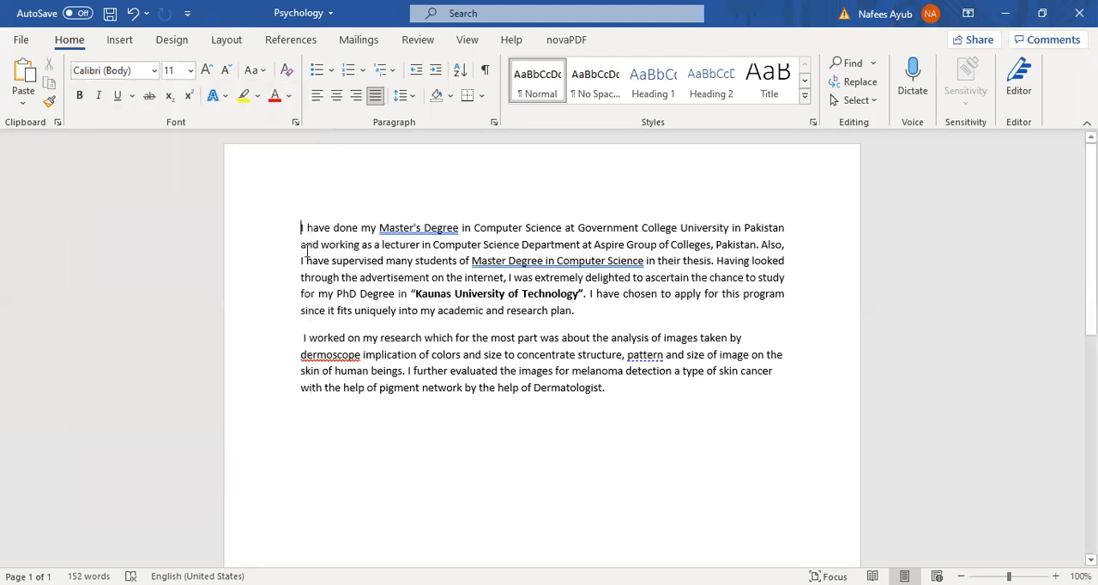
- Set the font of the first paragraph's third line, "I have supervised many students… Having looked", to Times New Roman
{"action": "left_click_drag", "start_coordinate": [301, 262], "coordinate": [779, 262]}
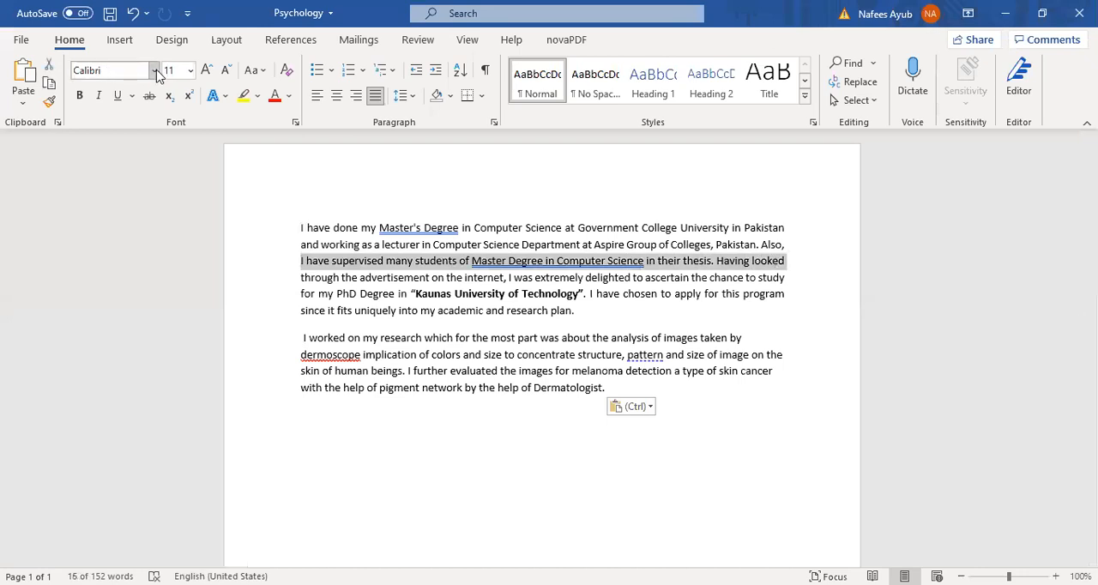
{"action": "left_click", "coordinate": [154, 71]}
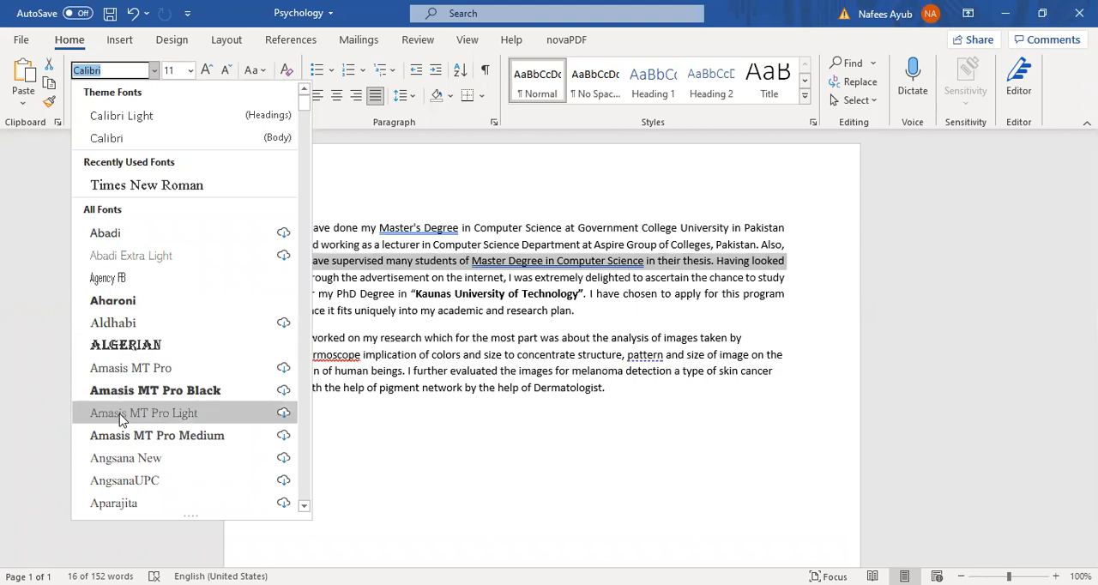
{"action": "scroll", "coordinate": [137, 429], "scroll_direction": "down", "scroll_amount": 12}
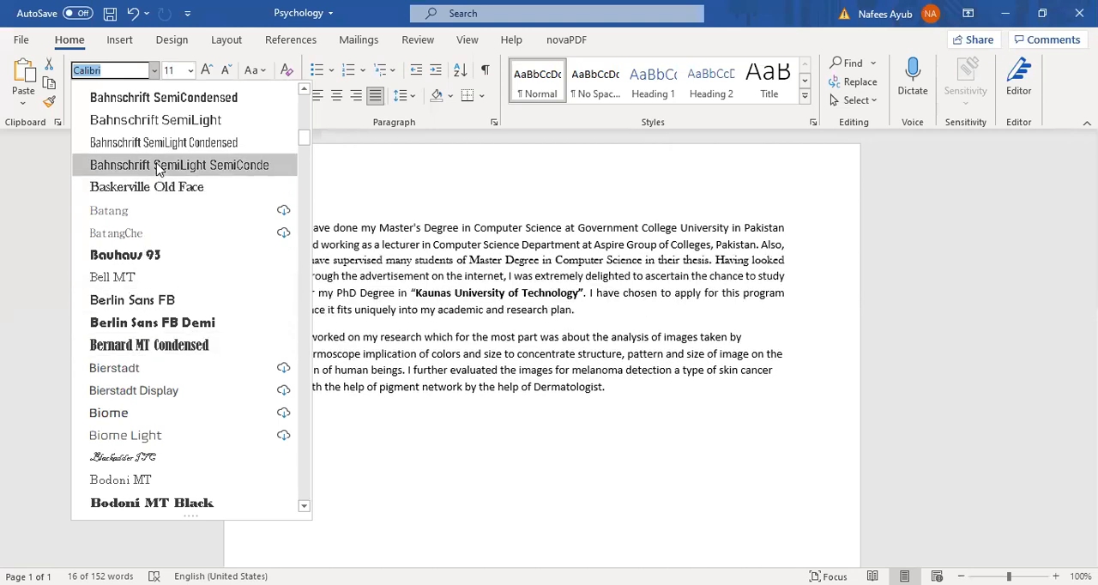
{"action": "scroll", "coordinate": [195, 313], "scroll_direction": "down", "scroll_amount": 1}
{"action": "scroll", "coordinate": [195, 312], "scroll_direction": "down", "scroll_amount": 15}
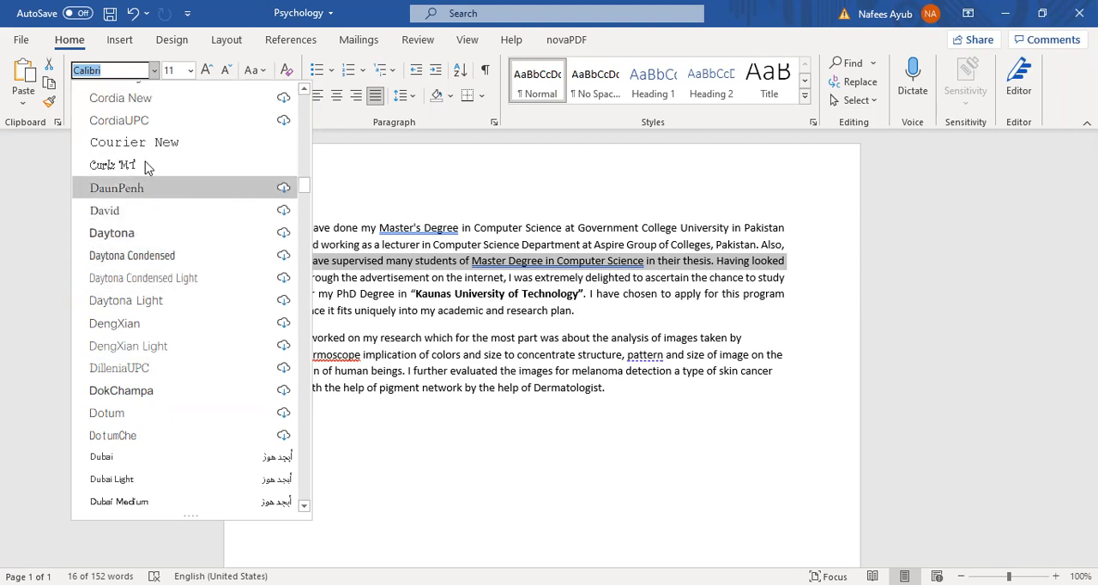
{"action": "scroll", "coordinate": [159, 296], "scroll_direction": "down", "scroll_amount": 20}
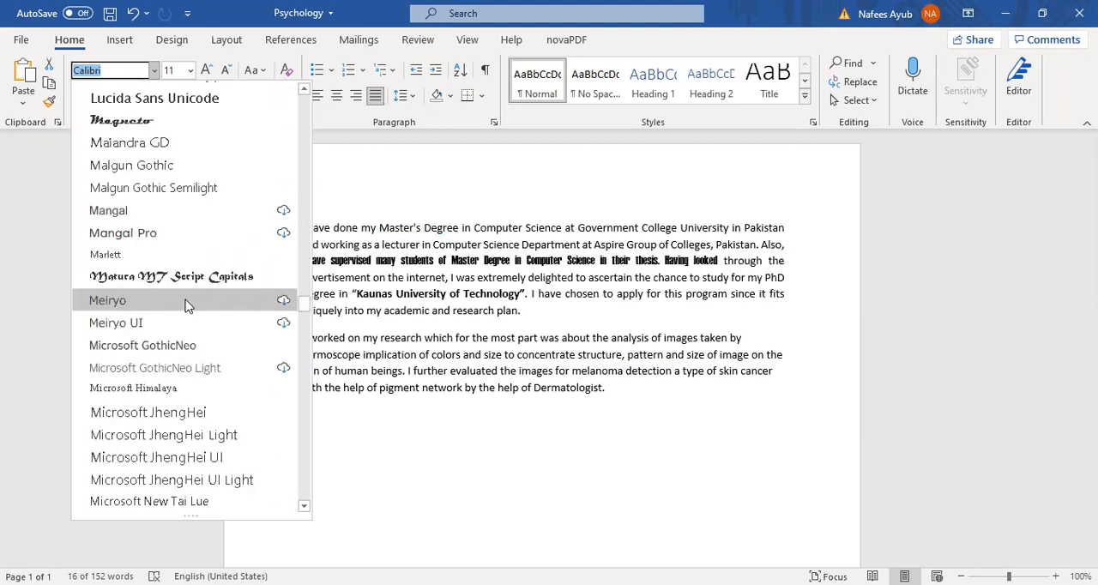
{"action": "scroll", "coordinate": [187, 306], "scroll_direction": "down", "scroll_amount": 20}
{"action": "scroll", "coordinate": [187, 306], "scroll_direction": "down", "scroll_amount": 12}
{"action": "scroll", "coordinate": [187, 306], "scroll_direction": "down", "scroll_amount": 4}
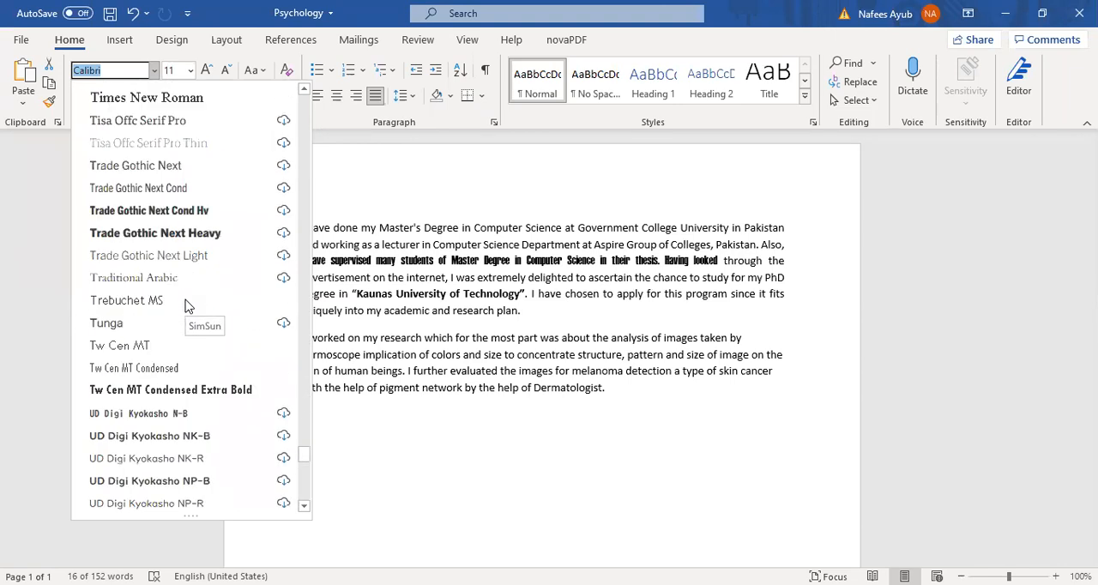
{"action": "scroll", "coordinate": [187, 306], "scroll_direction": "up", "scroll_amount": 8}
{"action": "scroll", "coordinate": [187, 308], "scroll_direction": "down", "scroll_amount": 5}
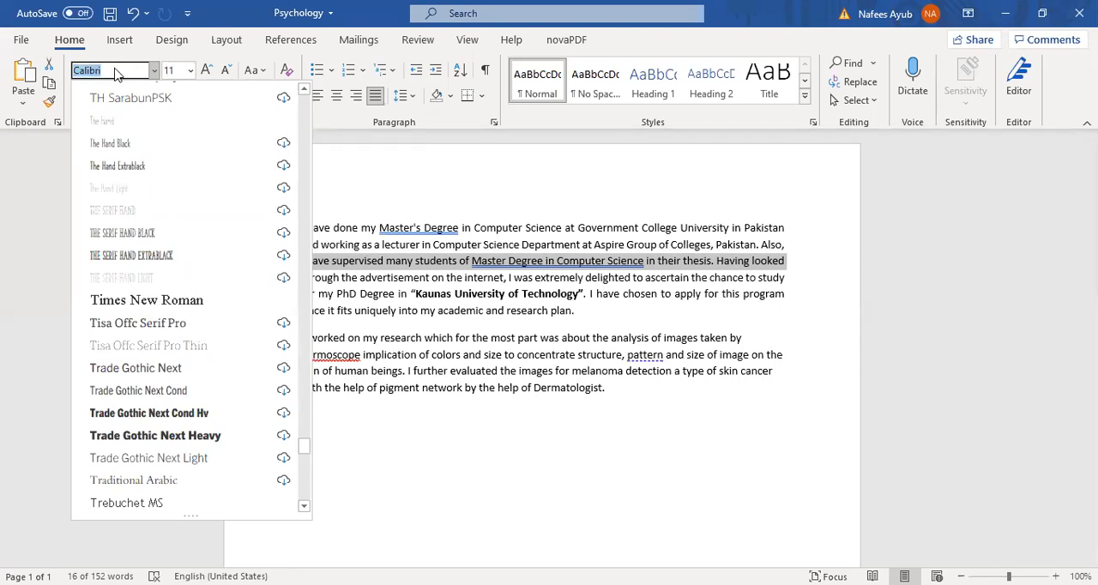
{"action": "type", "text": "Times New Roma"}
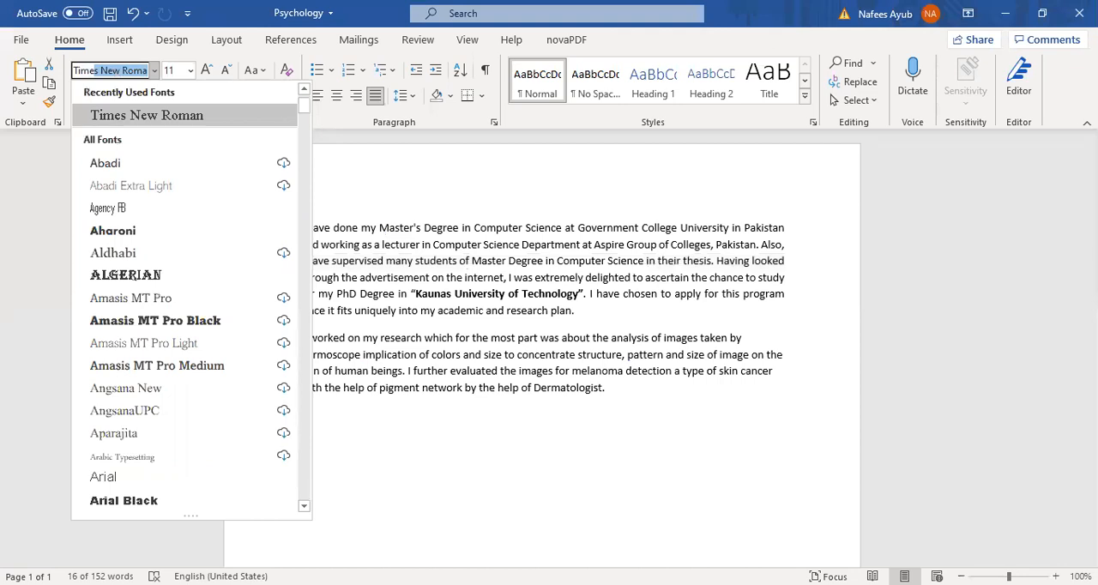
{"action": "key", "text": "Return"}
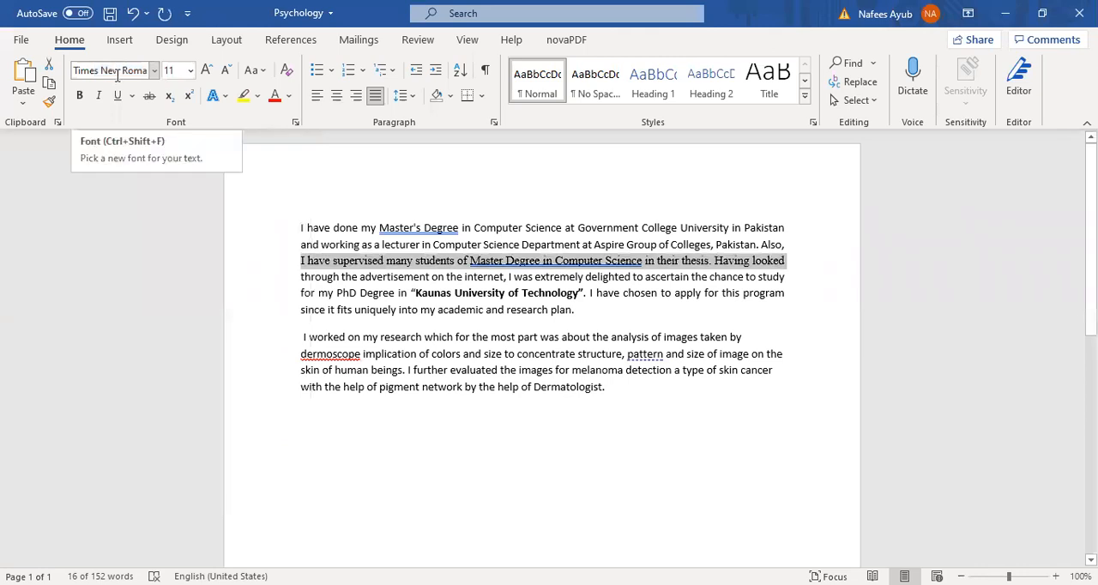
{"action": "left_click", "coordinate": [321, 263]}
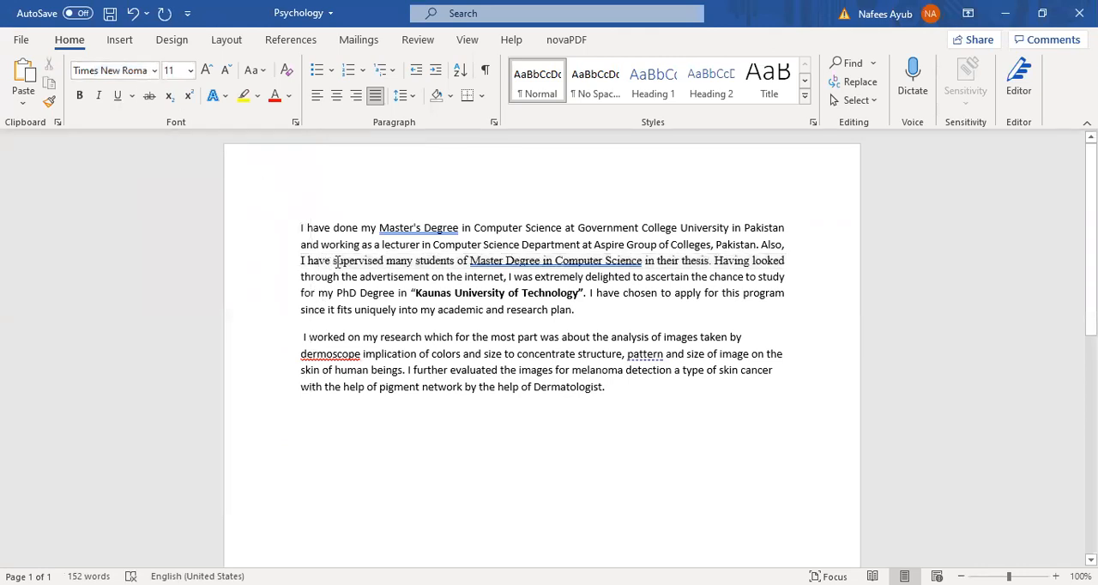
{"action": "left_click_drag", "start_coordinate": [300, 260], "coordinate": [774, 264]}
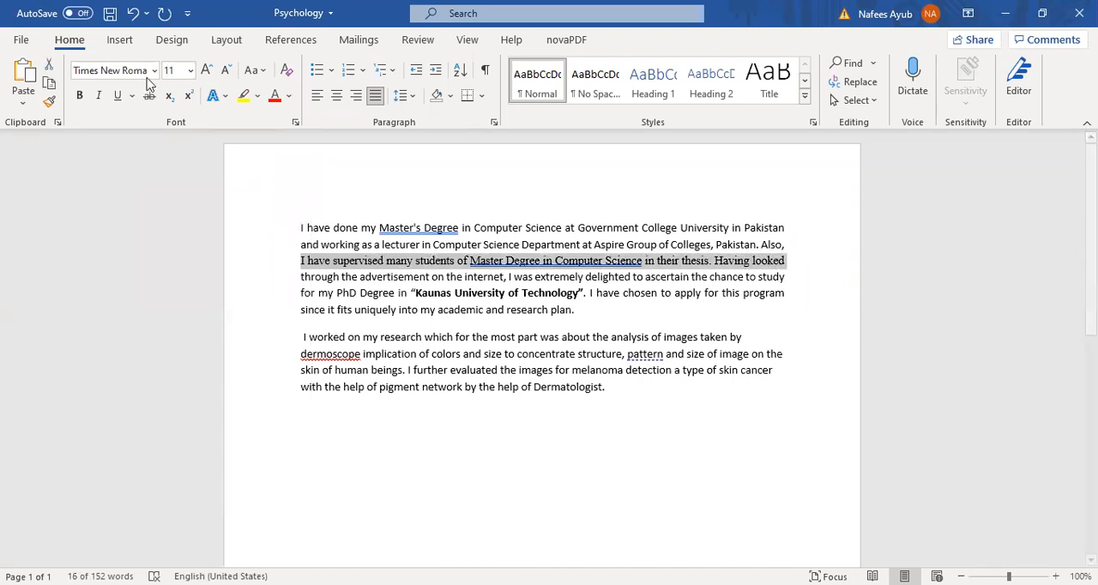
{"action": "left_click", "coordinate": [347, 225]}
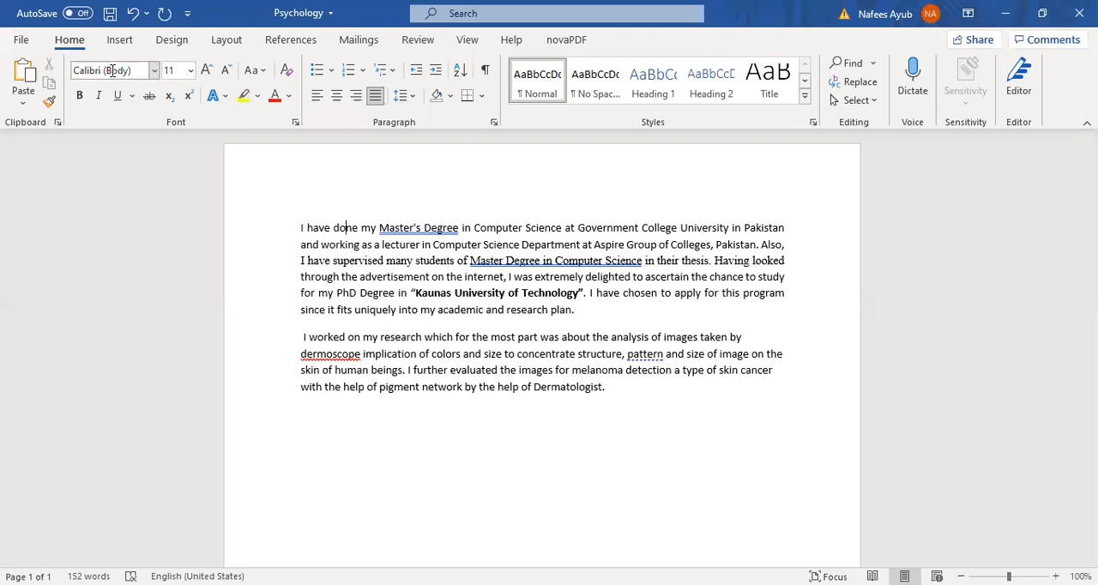
{"action": "left_click", "coordinate": [383, 194]}
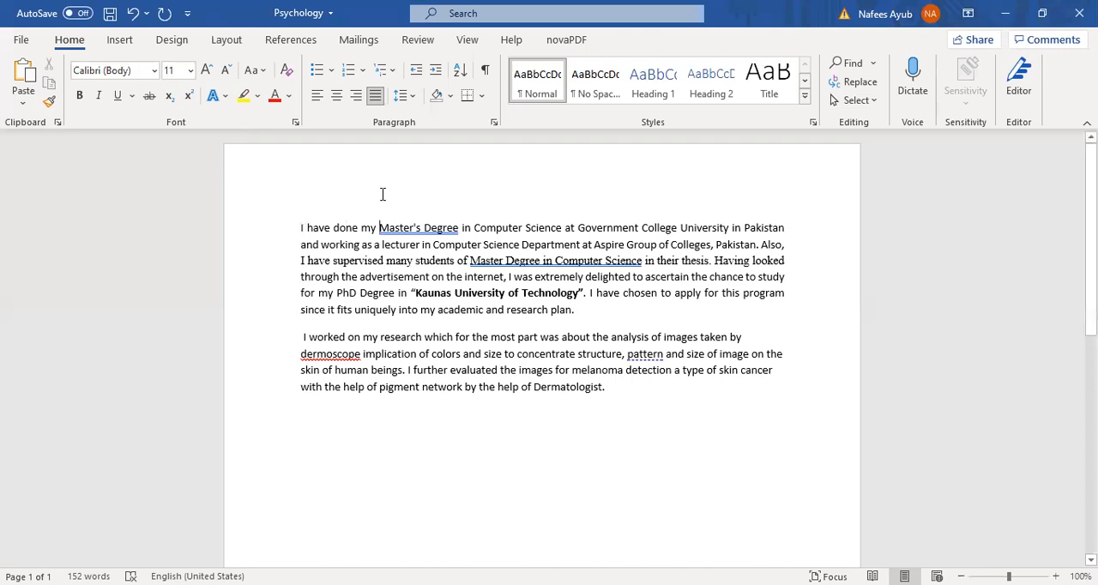
{"action": "left_click", "coordinate": [342, 213]}
- Format all the text in the document in Times New Roman at size 12
{"action": "left_click", "coordinate": [300, 227]}
{"action": "key", "text": "ctrl+a"}
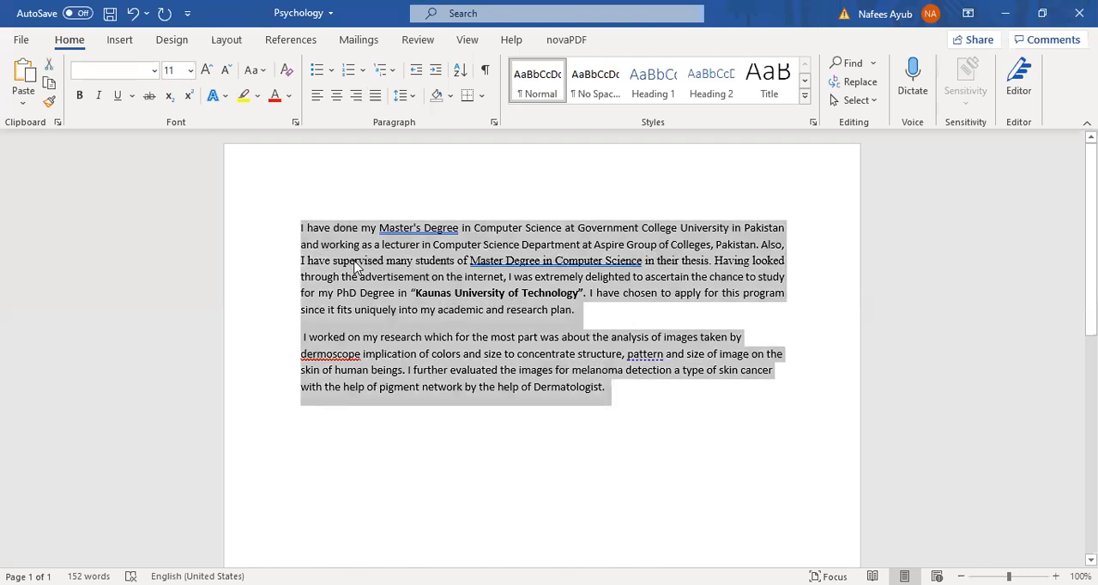
{"action": "left_click", "coordinate": [139, 65]}
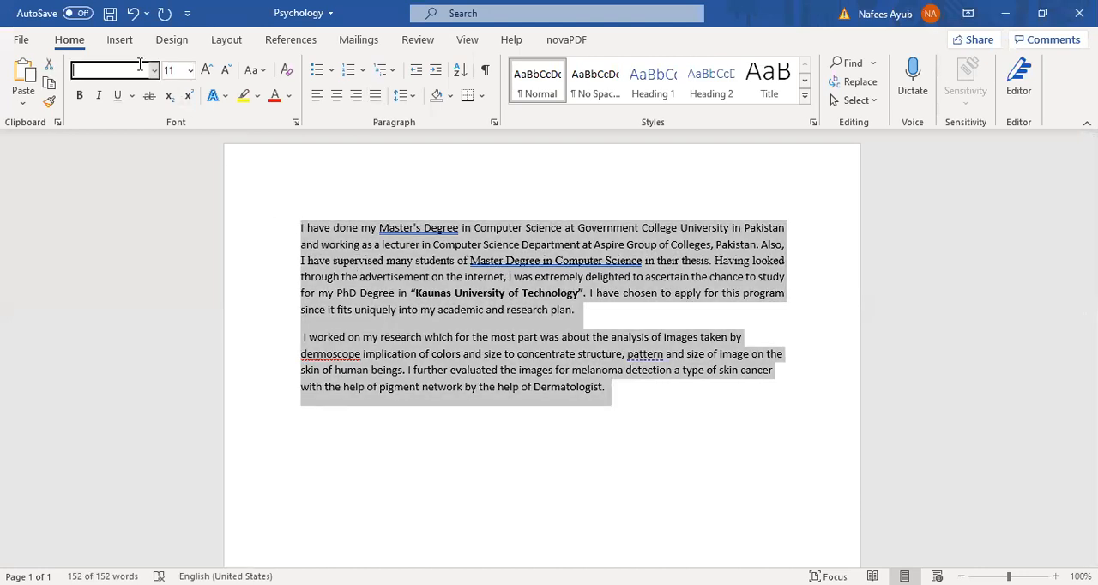
{"action": "type", "text": "Times New Roma"}
{"action": "key", "text": "Return"}
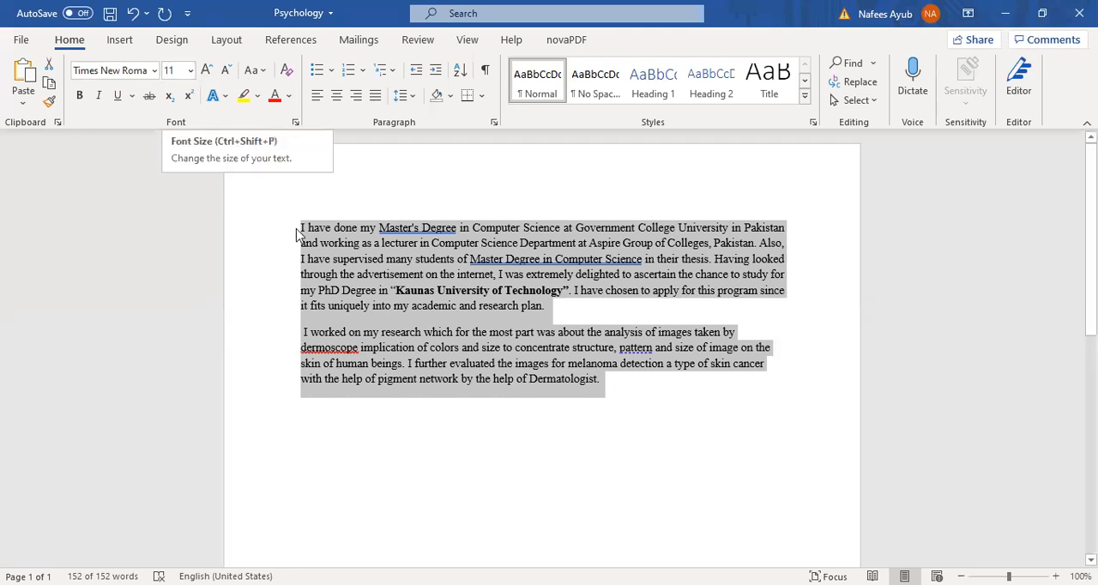
{"action": "left_click", "coordinate": [190, 74]}
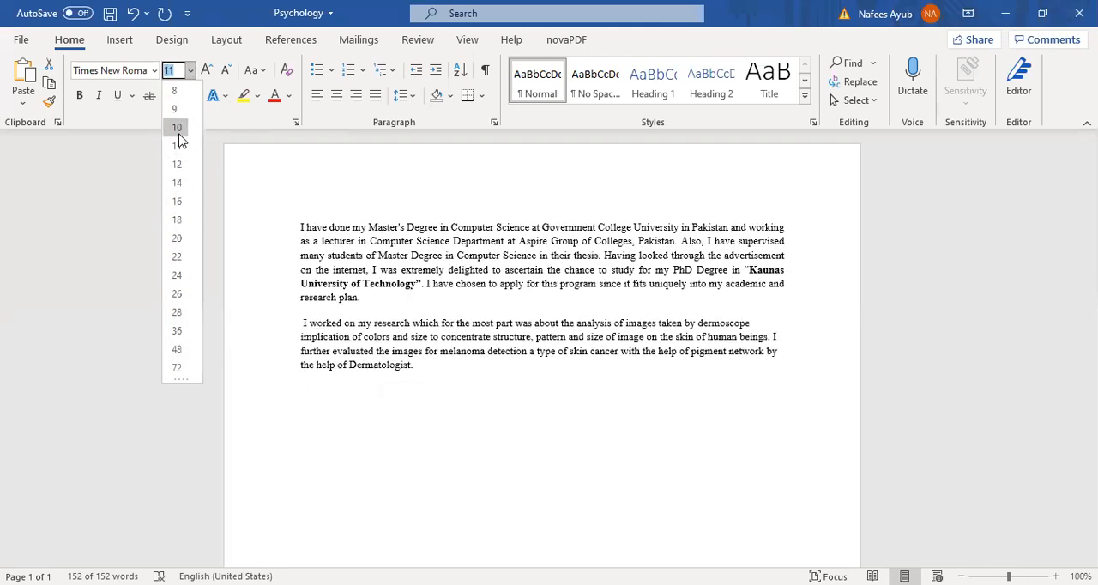
{"action": "left_click", "coordinate": [178, 165]}
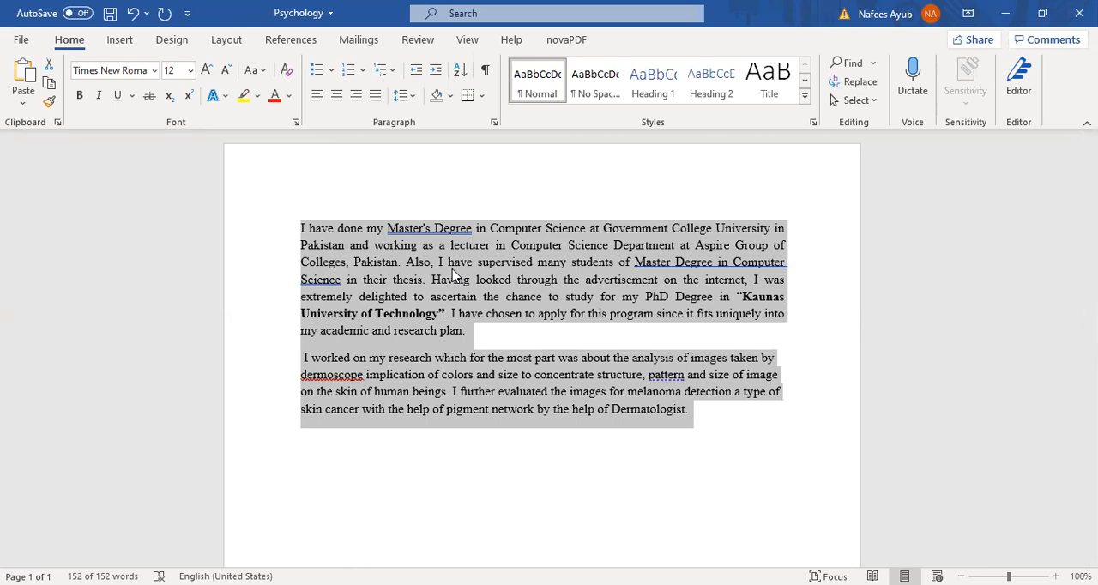
{"action": "type", "text": "'"}
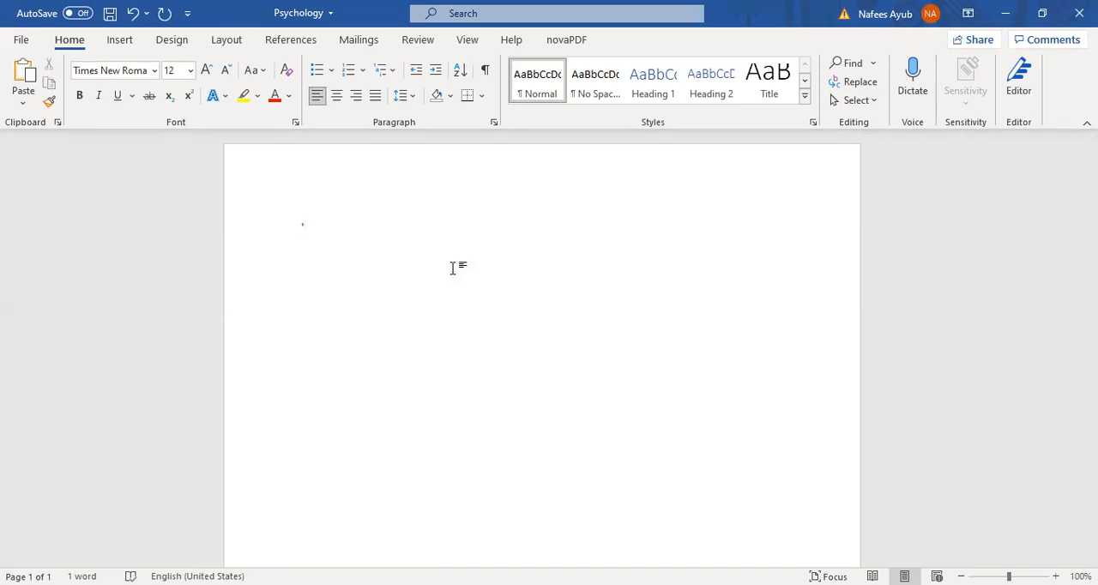
{"action": "key", "text": "ctrl+z"}
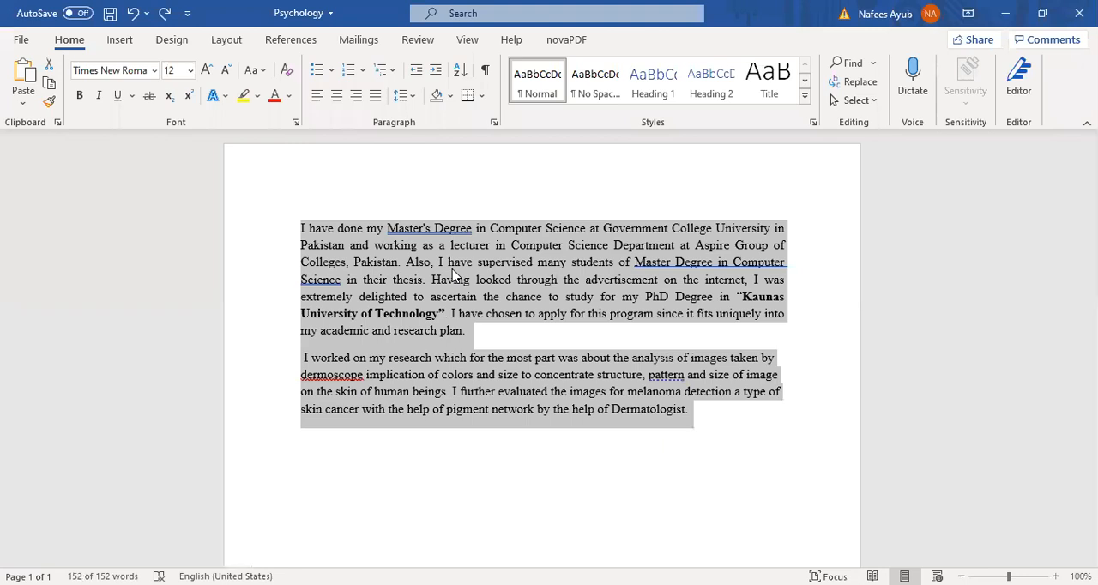
{"action": "type", "text": "'"}
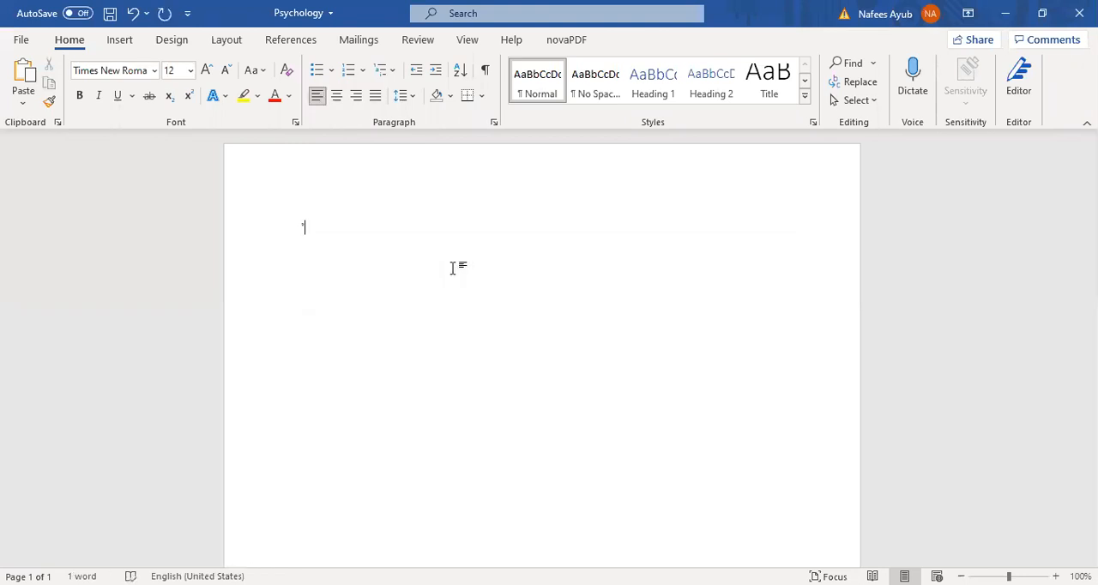
{"action": "key", "text": "ctrl+z"}
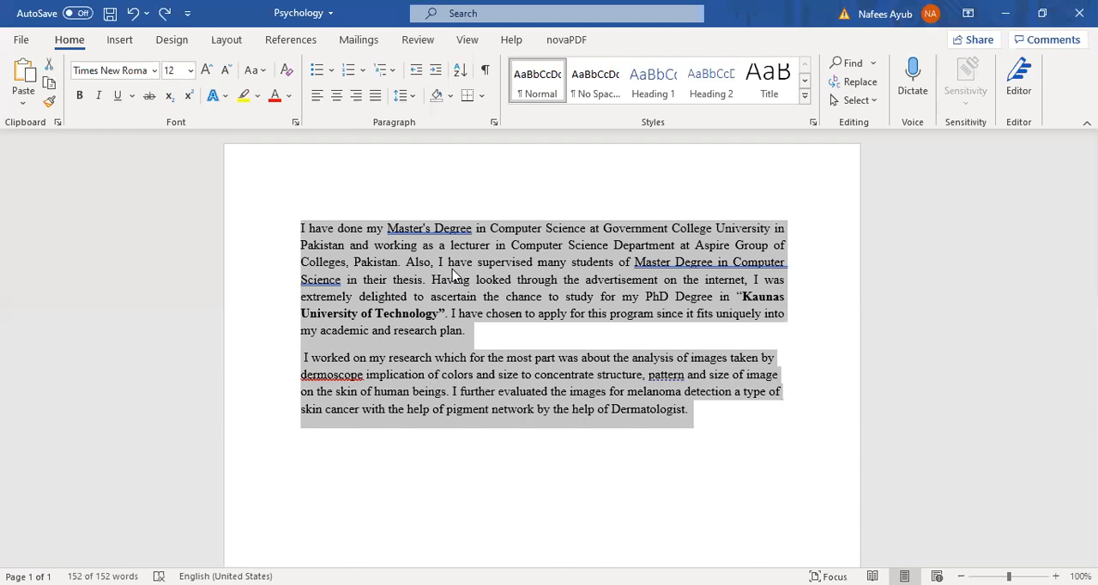
- Shrink the font size of all the selected text to 7 in one-point increments
{"action": "key", "text": "ctrl+bracketleft"}
{"action": "key", "text": "ctrl+bracketleft"}
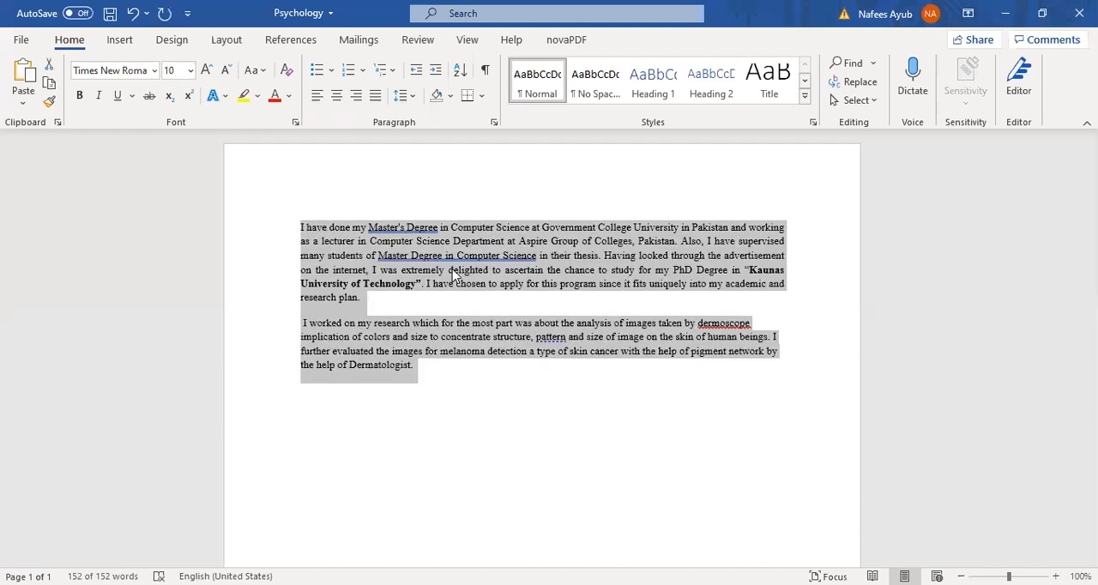
{"action": "key", "text": "ctrl+bracketleft"}
{"action": "key", "text": "ctrl+bracketleft"}
{"action": "key", "text": "ctrl+bracketleft"}
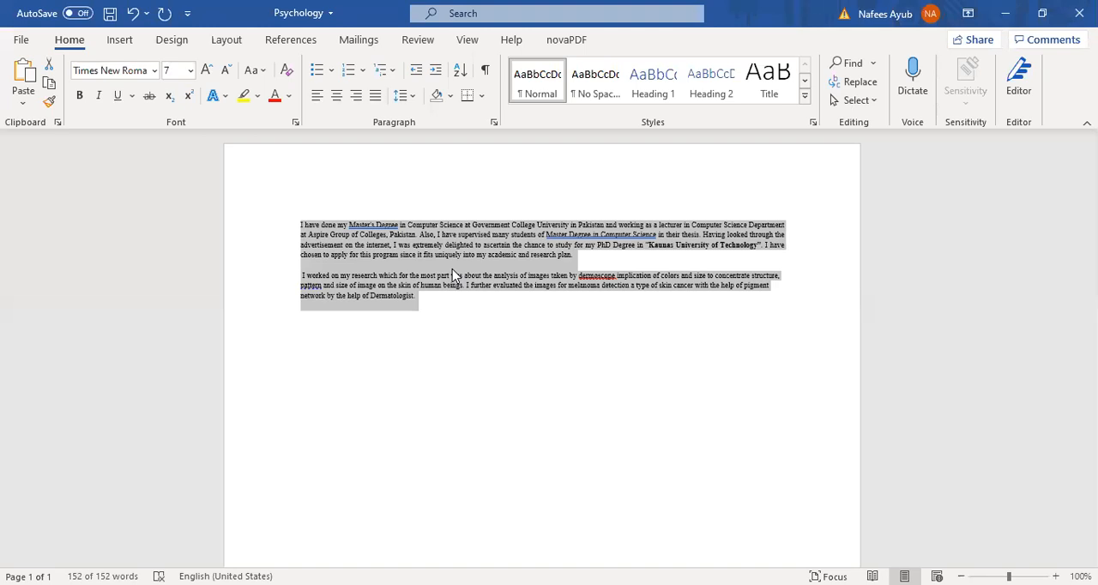
- Enlarge the font size of all the selected text to 16 in one-point increments
{"action": "key", "text": "ctrl+bracketright"}
{"action": "key", "text": "ctrl+bracketright"}
{"action": "key", "text": "ctrl+bracketright"}
{"action": "key", "text": "ctrl+bracketright"}
{"action": "key", "text": "ctrl+bracketright"}
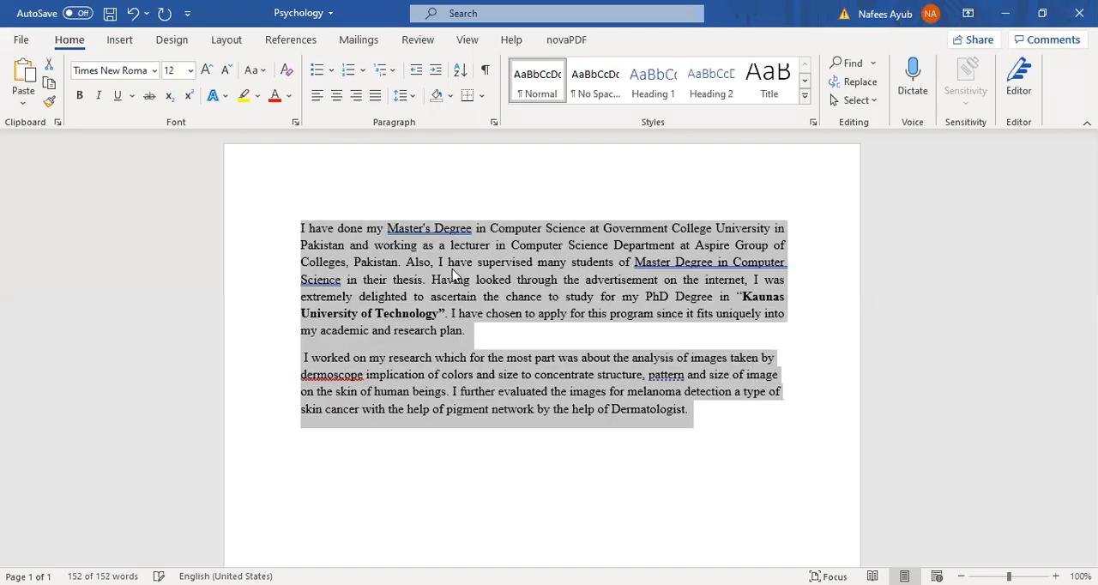
{"action": "key", "text": "ctrl+bracketright"}
{"action": "key", "text": "ctrl+bracketright"}
{"action": "key", "text": "ctrl+bracketright"}
{"action": "key", "text": "ctrl+bracketright"}
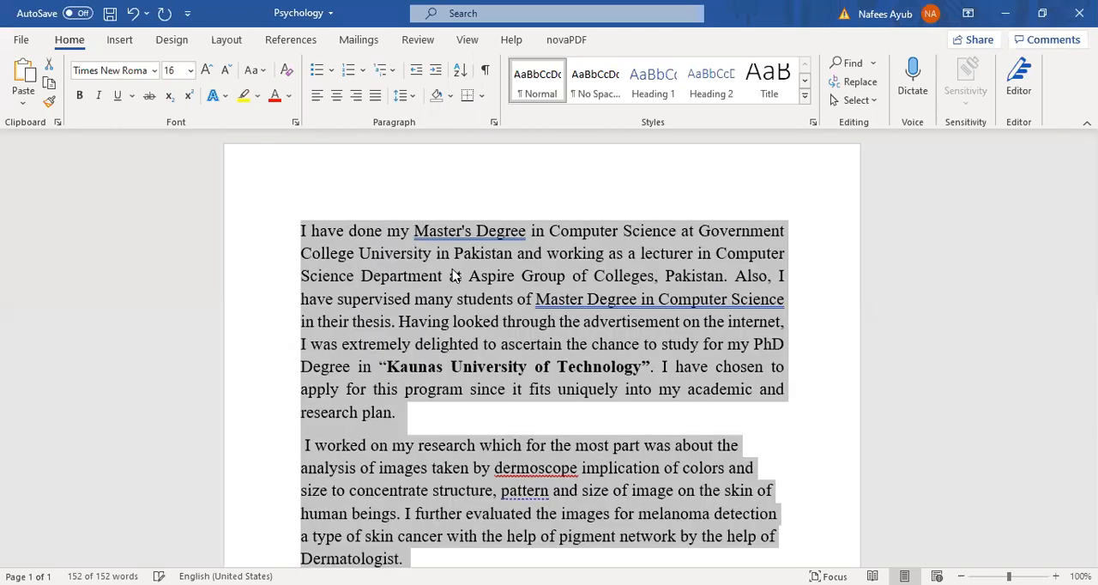
- Adjust the font size of both paragraphs to 13 by decreasing and increasing it in one-point increments
{"action": "key", "text": "ctrl+bracketleft"}
{"action": "key", "text": "ctrl+bracketleft"}
{"action": "key", "text": "ctrl+bracketleft"}
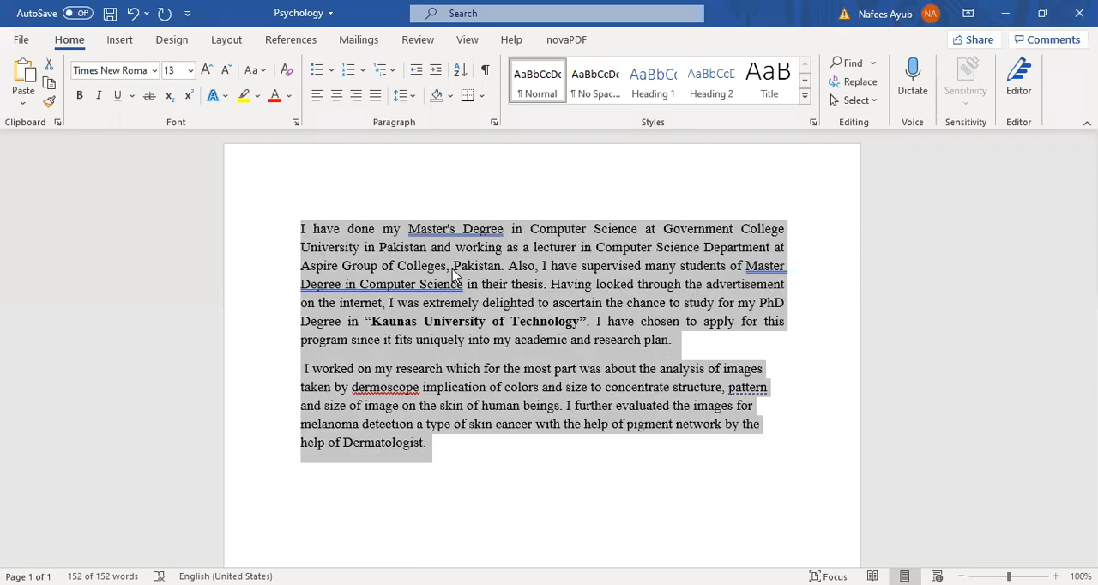
{"action": "key", "text": "ctrl+bracketleft"}
{"action": "key", "text": "ctrl+bracketleft"}
{"action": "key", "text": "ctrl+bracketleft"}
{"action": "key", "text": "ctrl+bracketright"}
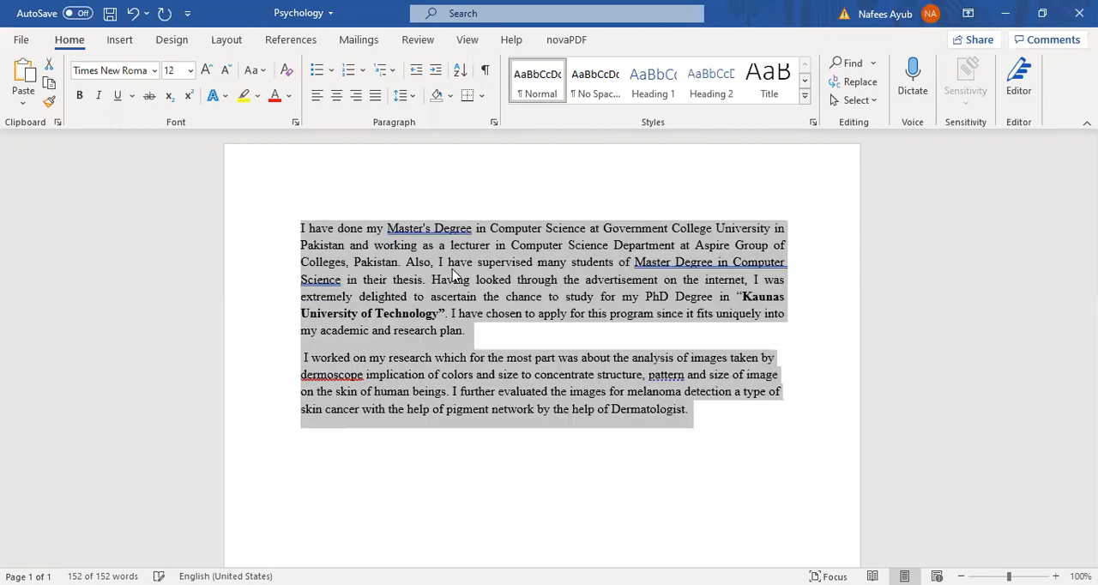
{"action": "key", "text": "ctrl+bracketright"}
{"action": "key", "text": "ctrl+bracketright"}
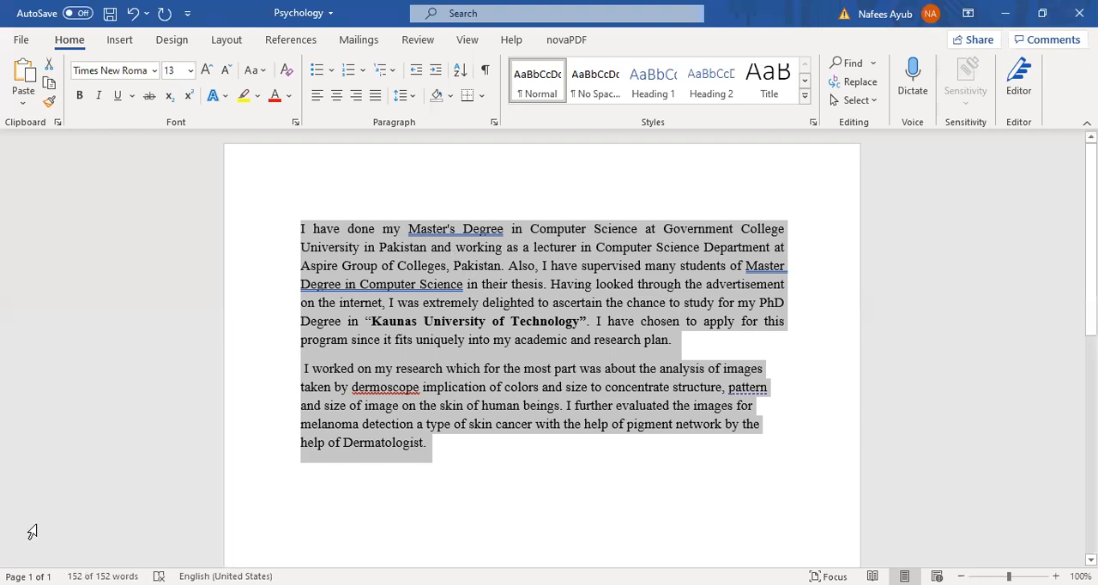
- Add a note below the second paragraph reading "Ctrl+{", a tab space, and "to shrink the font size"
{"action": "left_click", "coordinate": [449, 460]}
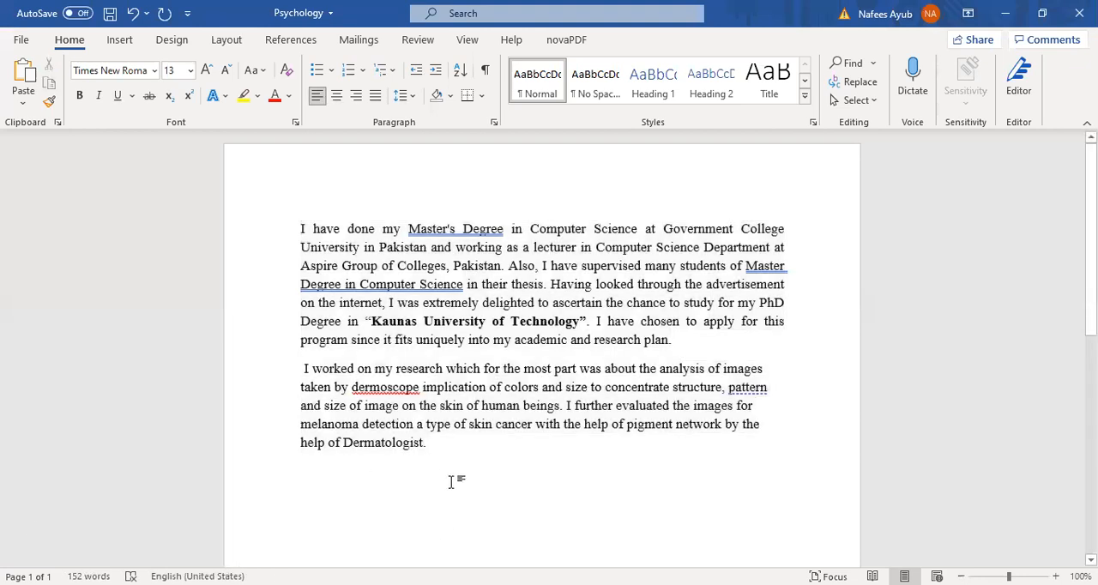
{"action": "key", "text": "Return"}
{"action": "key", "text": "Return"}
{"action": "type", "text": "Ctr-"}
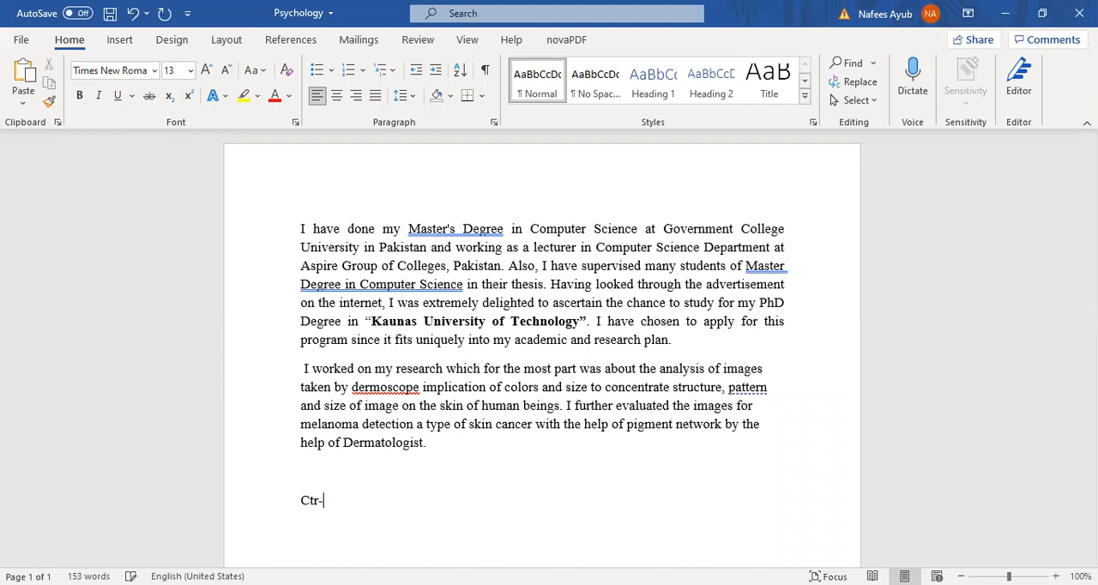
{"action": "key", "text": "BackSpace"}
{"action": "type", "text": "l+{"}
{"action": "key", "text": "Tab"}
{"action": "type", "text": "to shrink the font size"}
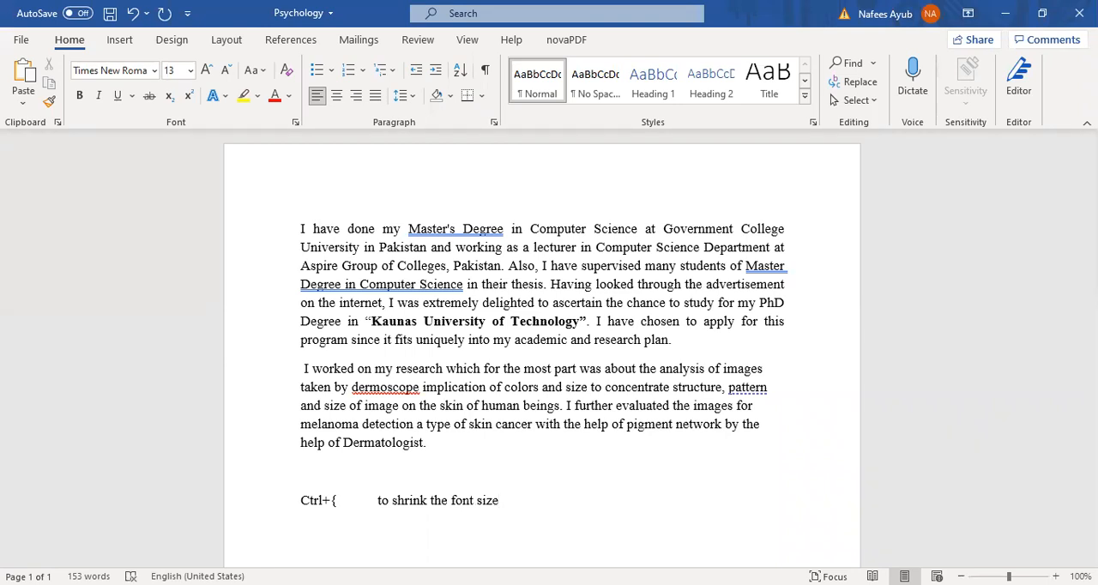
- Add a second note line reading "Ctrl+}", a tab space, and "to grow the font size"
{"action": "key", "text": "Return"}
{"action": "type", "text": "ctrl+}t"}
{"action": "key", "text": "BackSpace"}
{"action": "type", "text": "to grow the font size"}
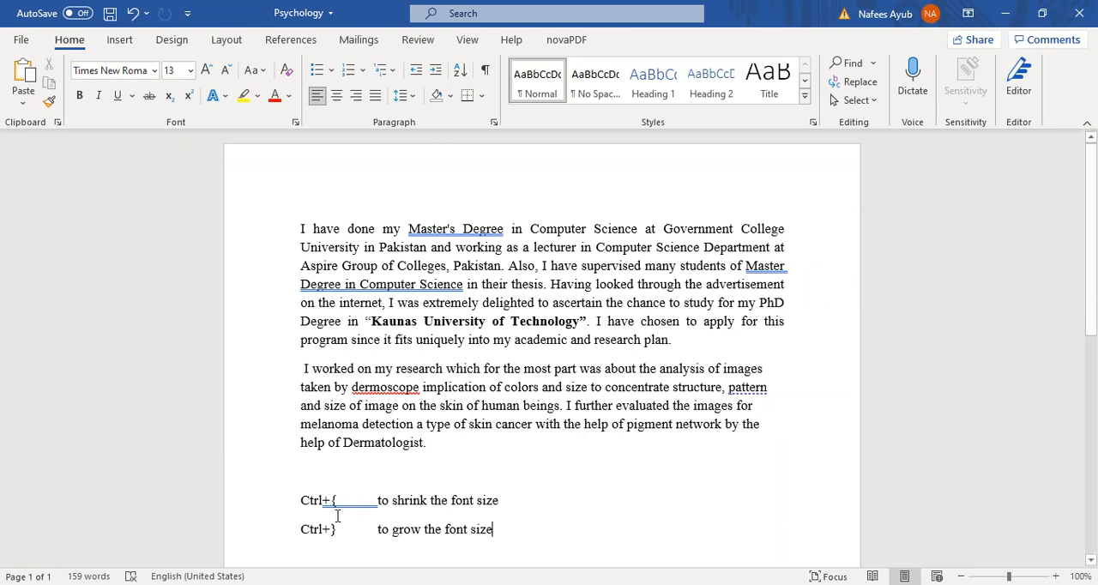
- Shrink the font size of the whole first paragraph to 9 in one-point increments
{"action": "left_click", "coordinate": [417, 282]}
{"action": "left_click", "coordinate": [478, 266]}
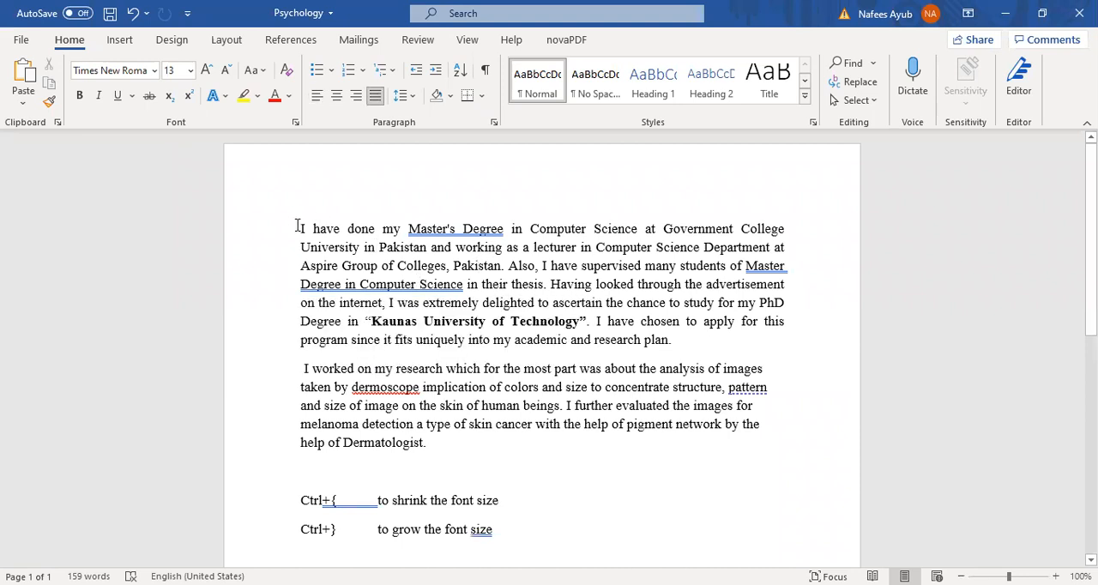
{"action": "double_click", "coordinate": [427, 266]}
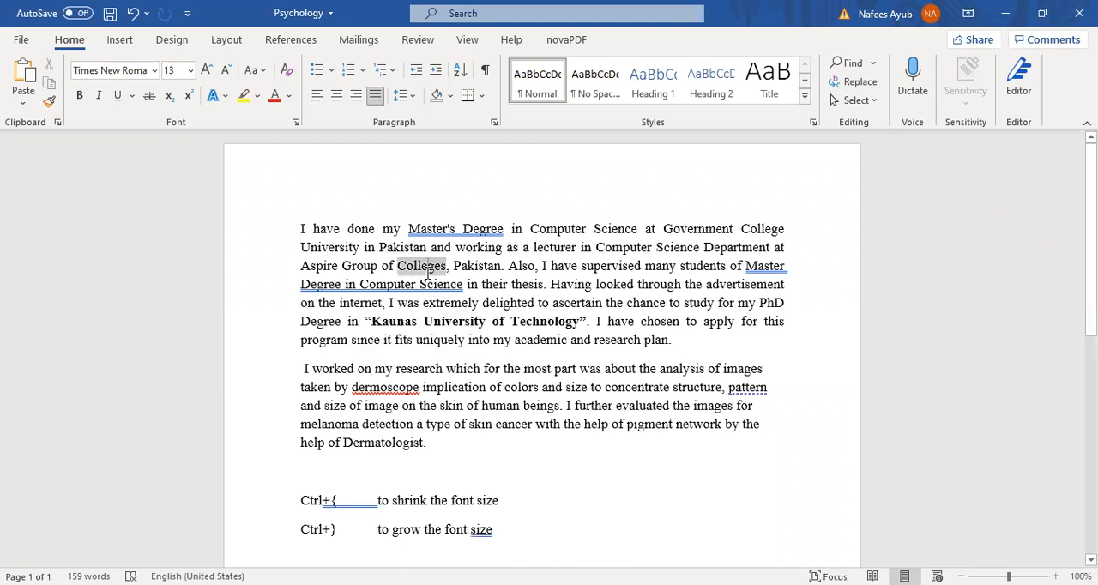
{"action": "triple_click", "coordinate": [428, 276]}
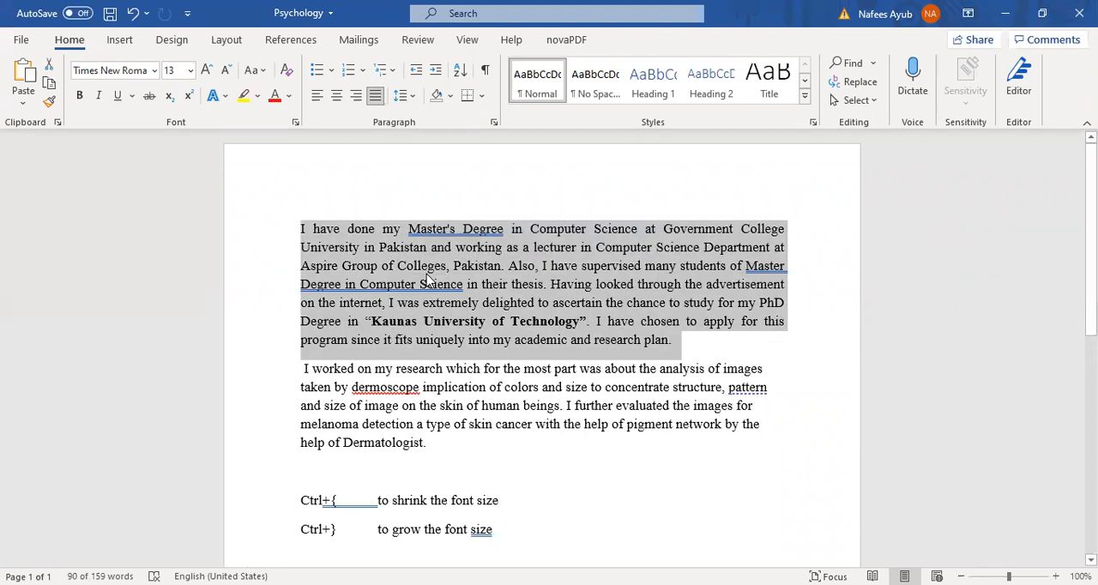
{"action": "key", "text": "ctrl+bracketleft"}
{"action": "key", "text": "ctrl+bracketleft"}
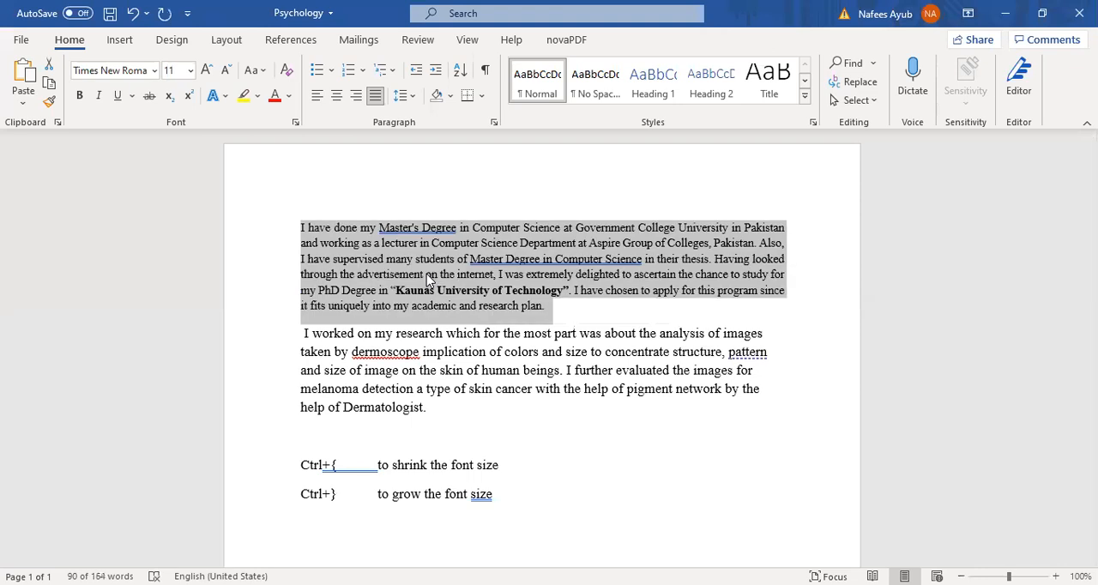
{"action": "key", "text": "ctrl+bracketleft"}
{"action": "key", "text": "ctrl+bracketleft"}
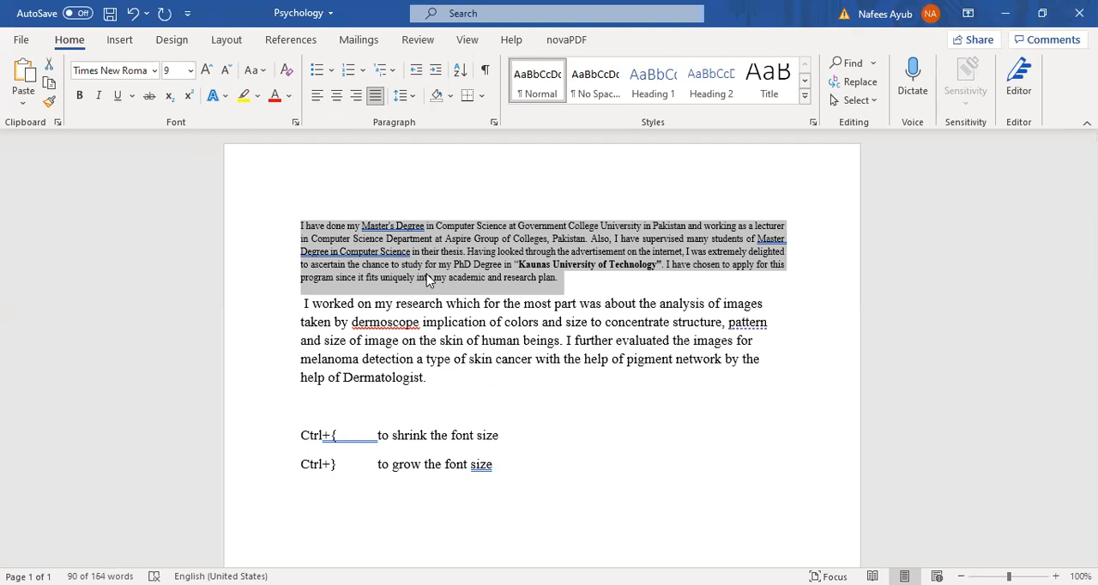
- Enlarge the first paragraph's font size to 15 in one-point increments and reduce it again to 13
{"action": "key", "text": "ctrl+bracketright"}
{"action": "key", "text": "ctrl+bracketright"}
{"action": "key", "text": "ctrl+bracketright"}
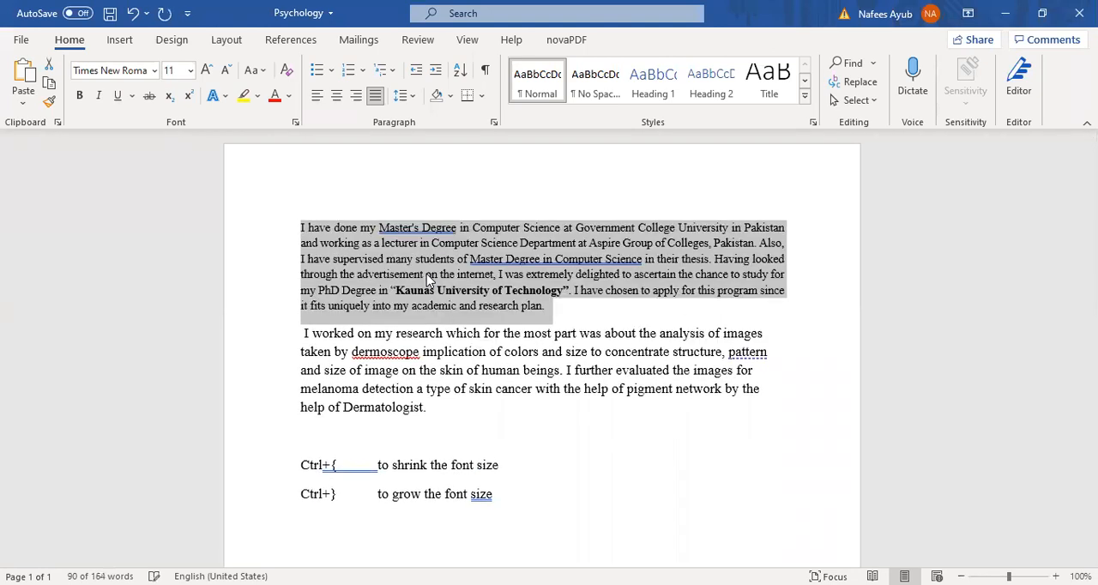
{"action": "key", "text": "ctrl+bracketright"}
{"action": "key", "text": "ctrl+bracketright"}
{"action": "key", "text": "ctrl+bracketright"}
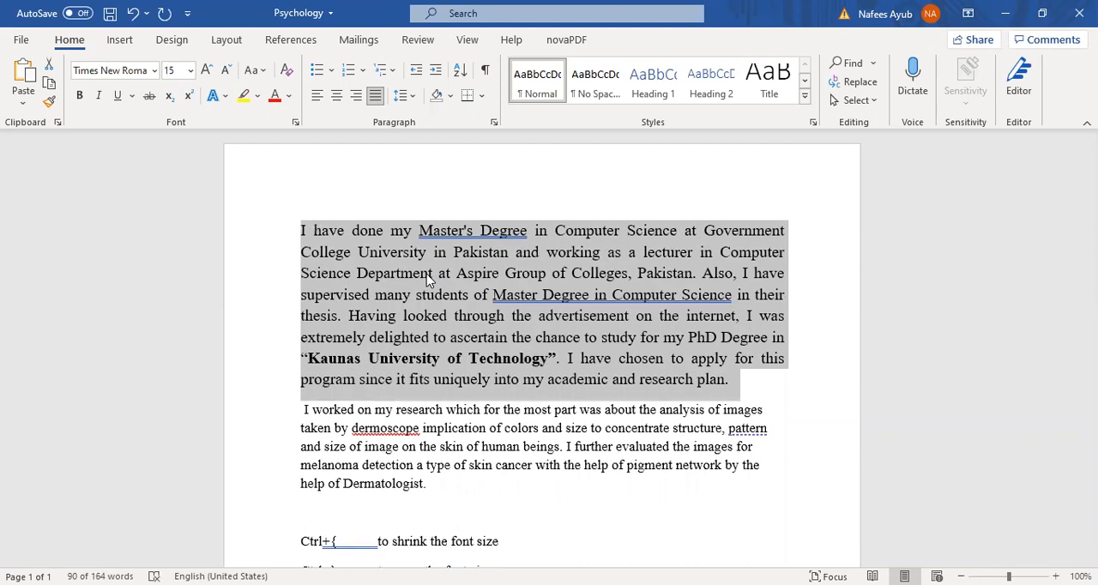
{"action": "key", "text": "ctrl+bracketleft"}
{"action": "key", "text": "ctrl+bracketleft"}
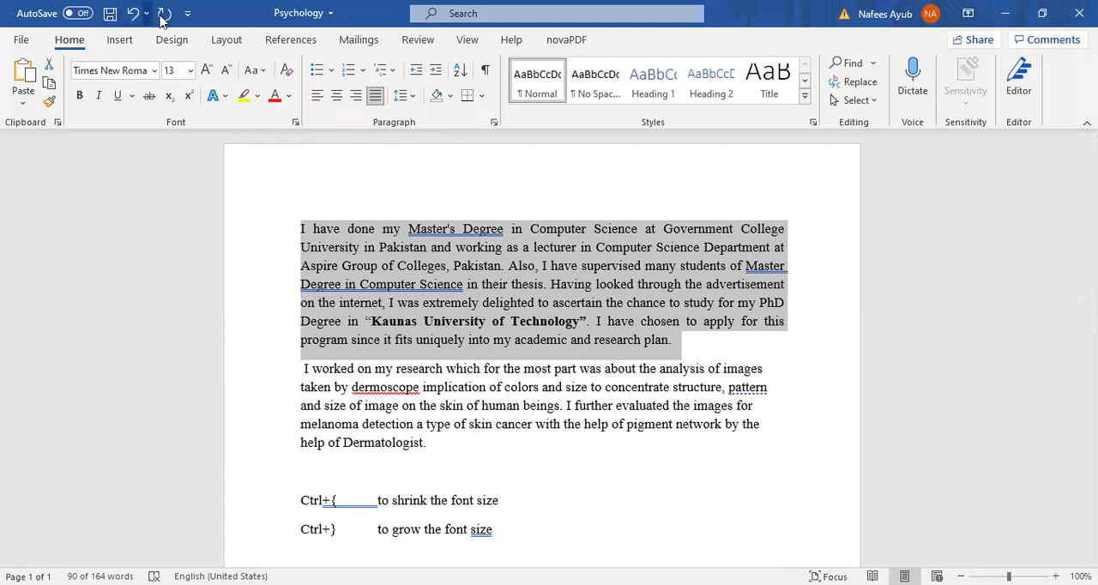
- Apply a double underline to the first paragraph through the Font settings and undo it
{"action": "left_click", "coordinate": [191, 72]}
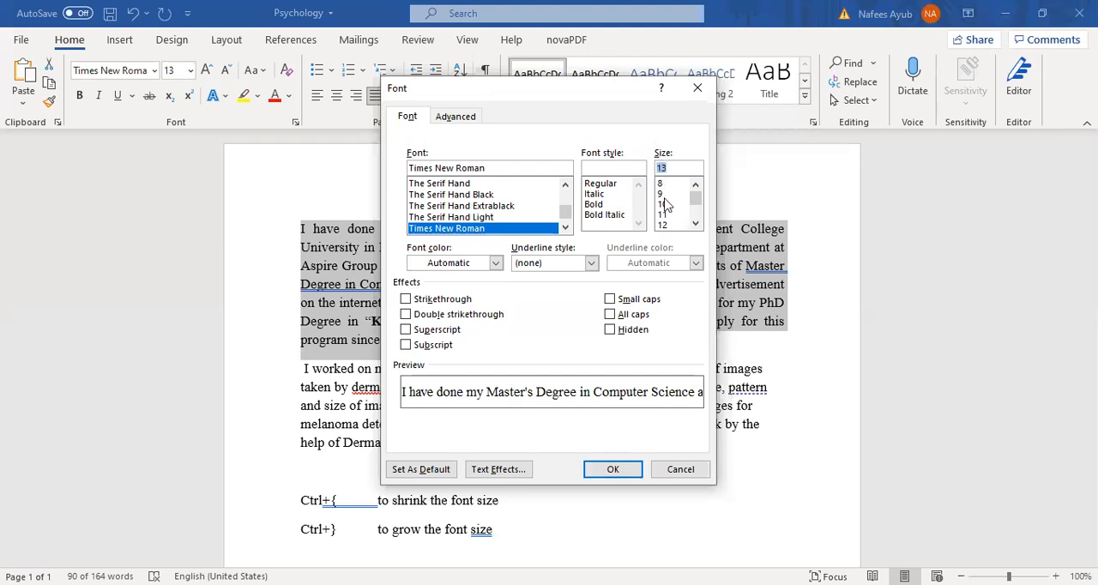
{"action": "left_click", "coordinate": [591, 266]}
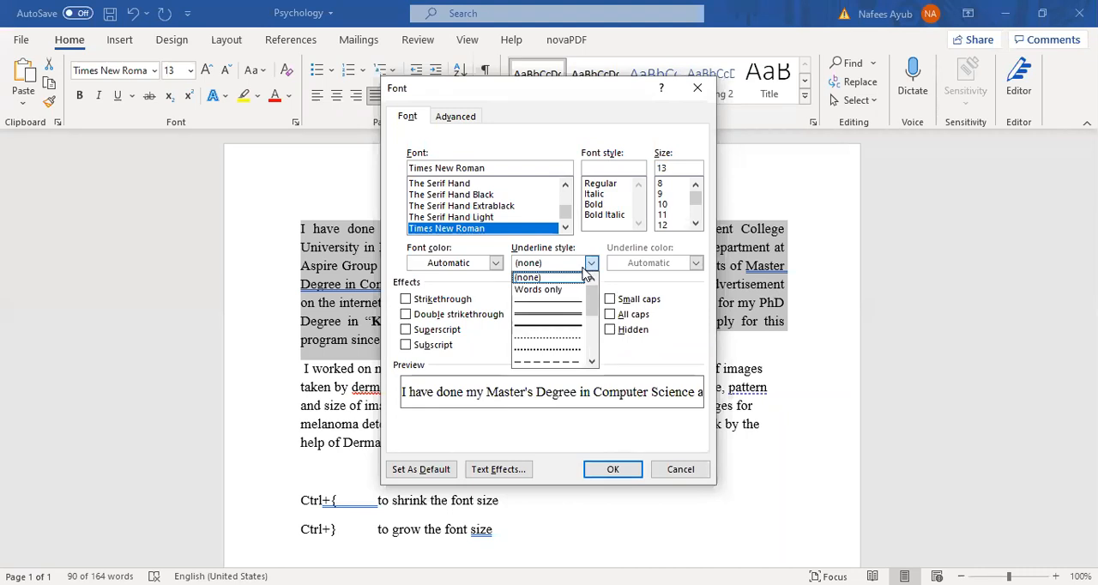
{"action": "left_click", "coordinate": [566, 315]}
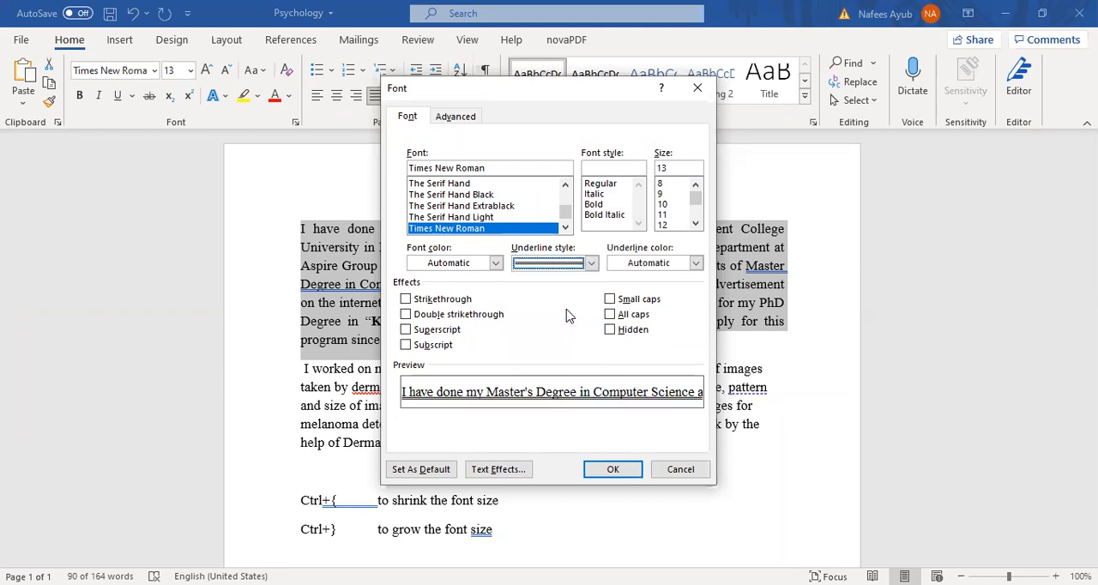
{"action": "left_click", "coordinate": [612, 469]}
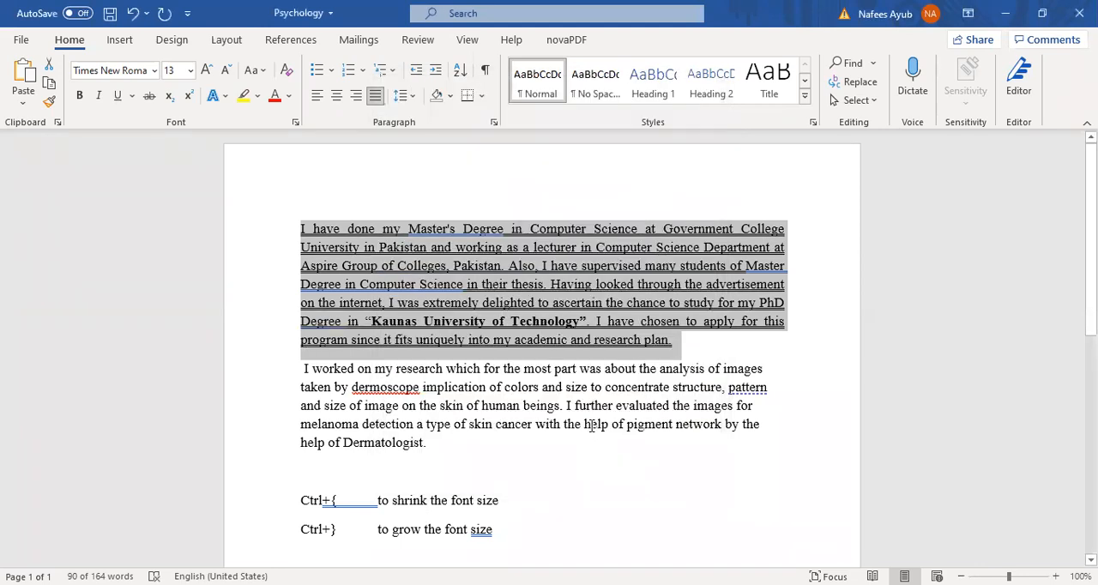
{"action": "key", "text": "ctrl+z"}
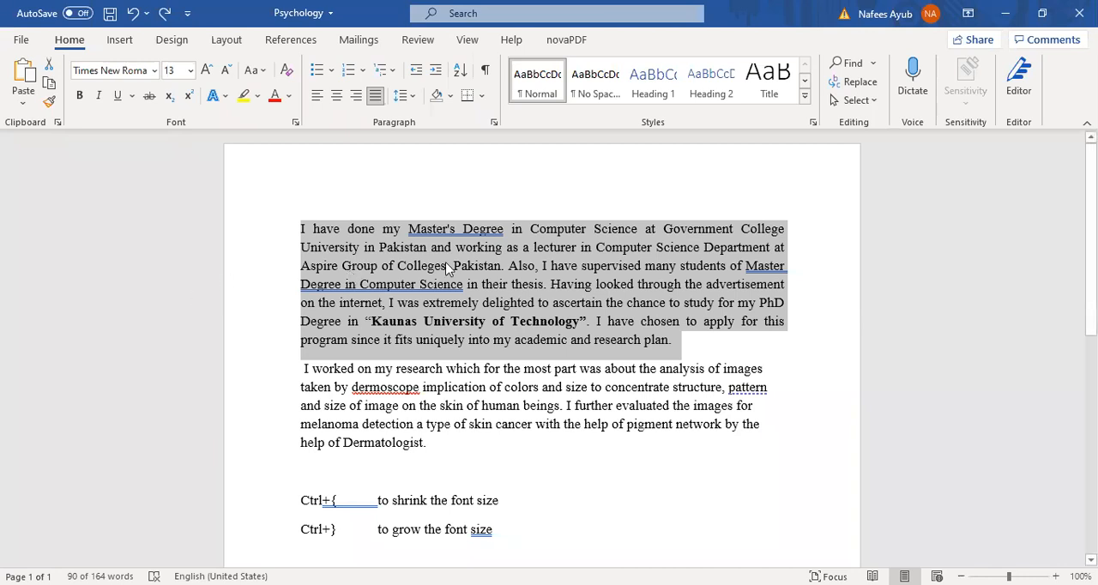
{"action": "left_click", "coordinate": [523, 285]}
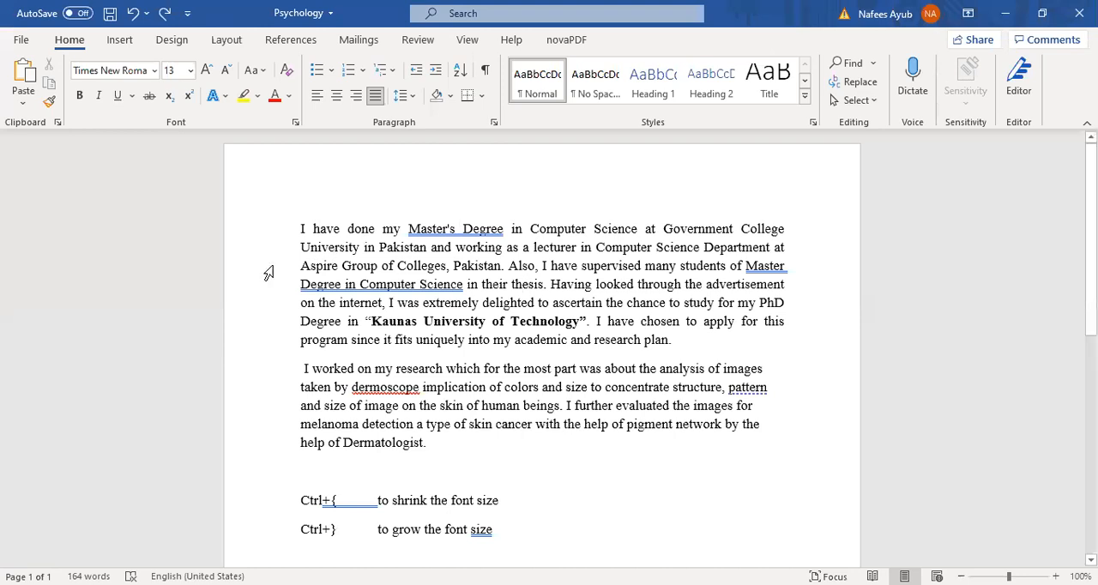
- Insert the title line "Motivation Letter" above the first paragraph
{"action": "left_click", "coordinate": [300, 228]}
{"action": "key", "text": "Return"}
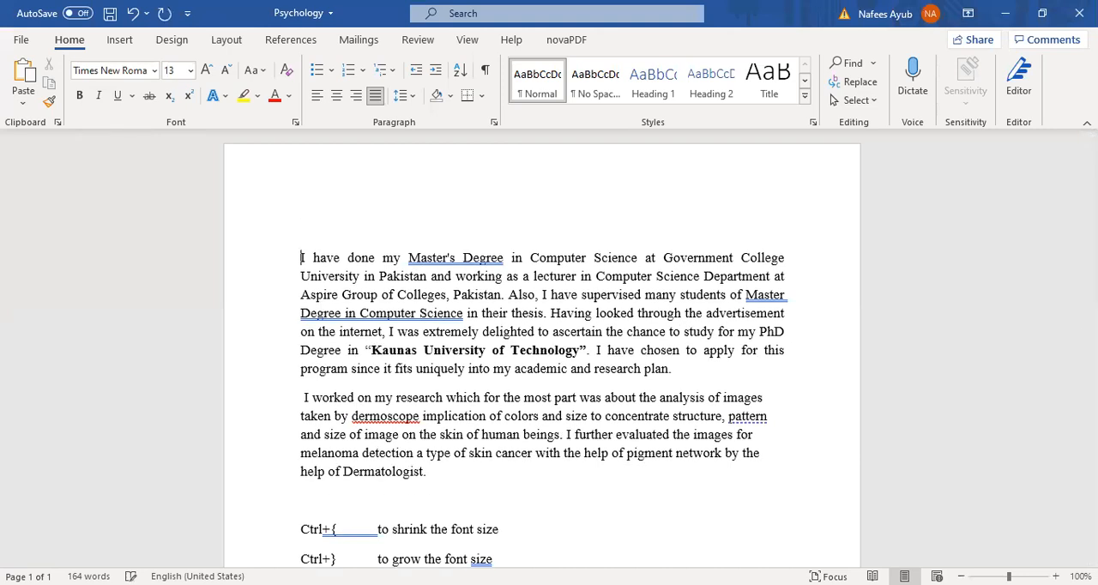
{"action": "type", "text": "Motivation Letter"}
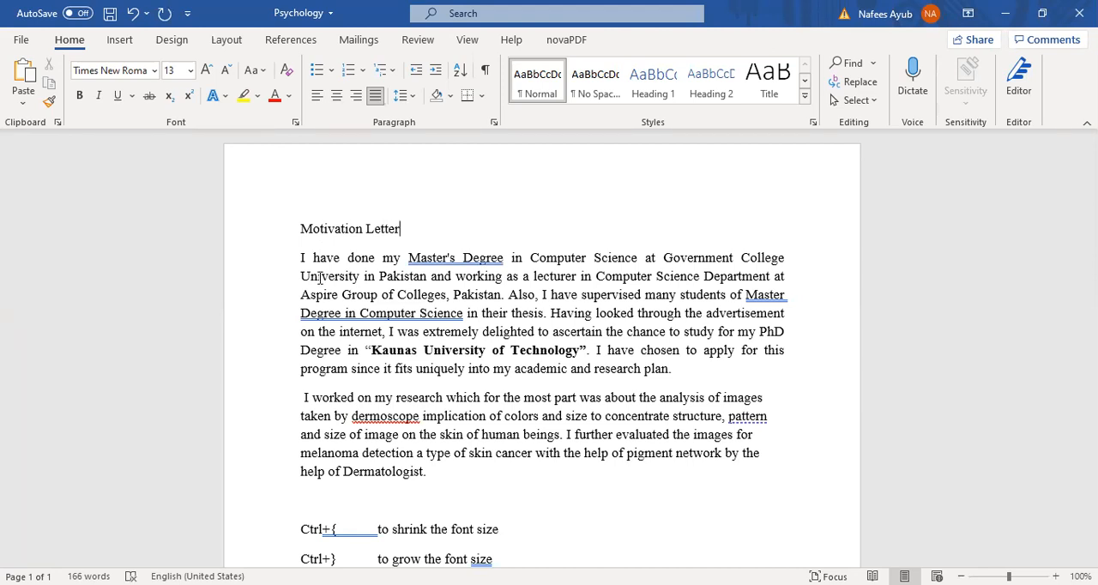
- Format the title "Motivation Letter" in bold, italic and underline
{"action": "key", "text": "shift+Home"}
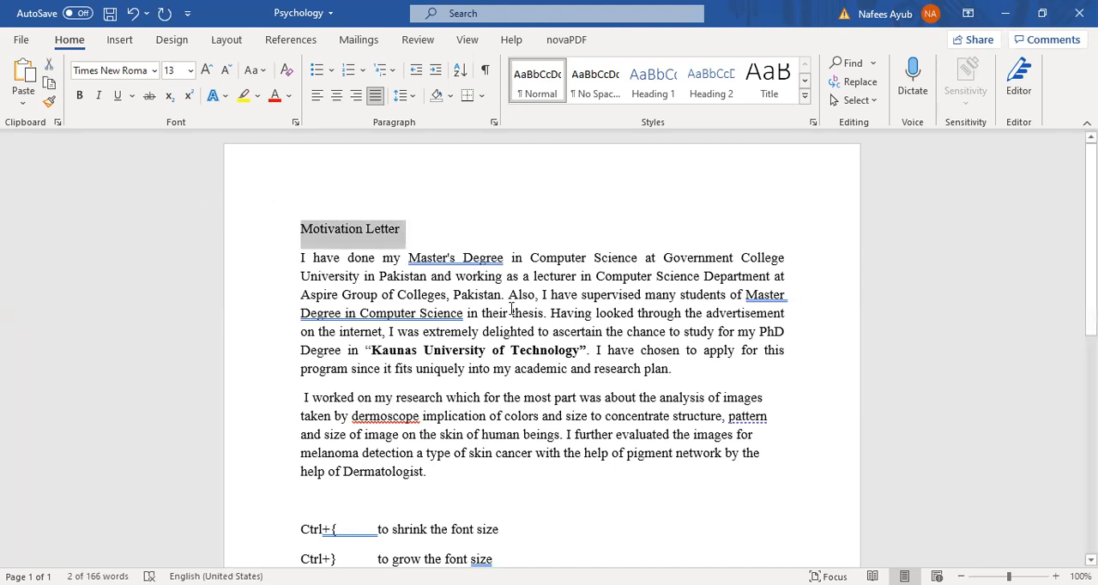
{"action": "key", "text": "ctrl+b"}
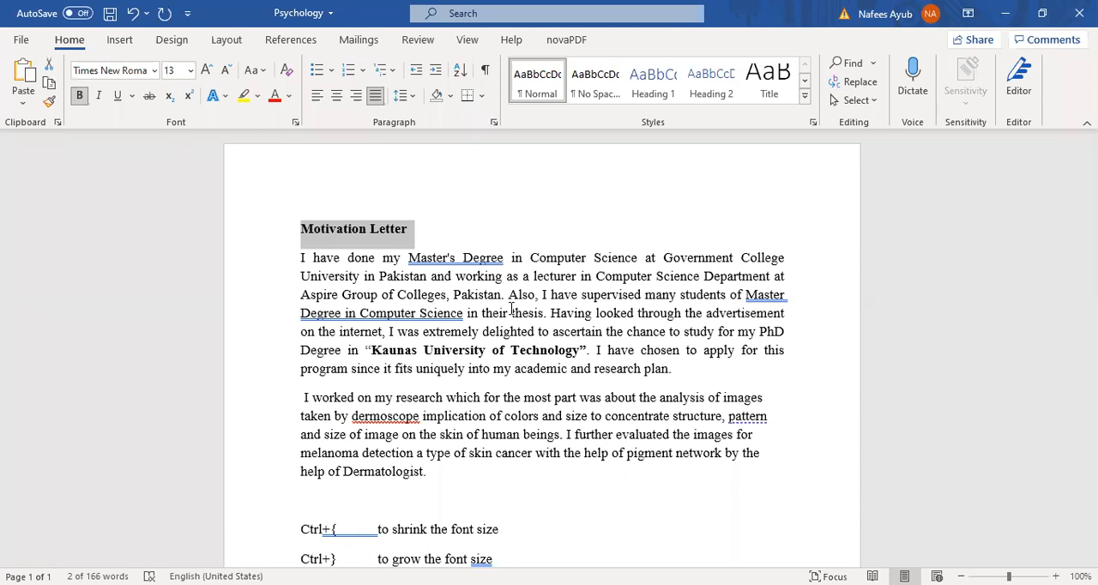
{"action": "key", "text": "ctrl+i"}
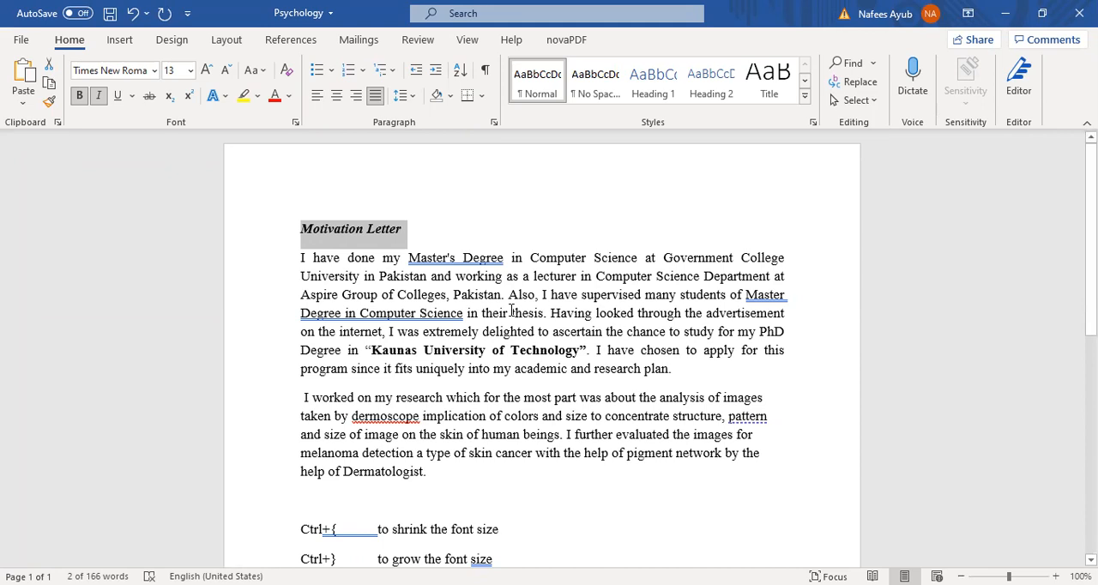
{"action": "key", "text": "ctrl+u"}
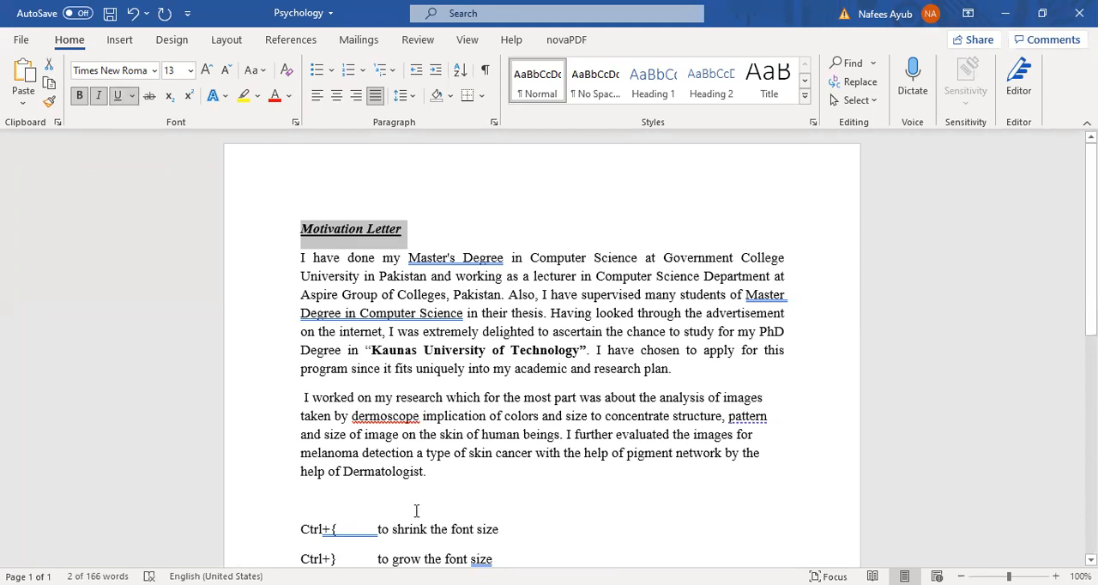
- Preview the underline styles on the title and remove its underline, italic and bold formatting
{"action": "left_click", "coordinate": [132, 96]}
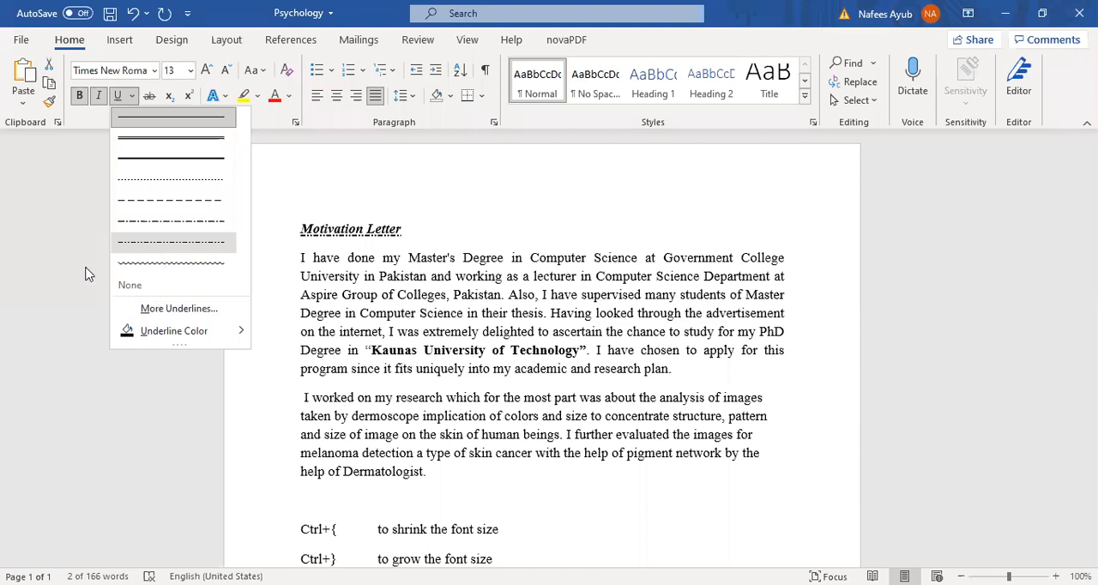
{"action": "left_click", "coordinate": [101, 229]}
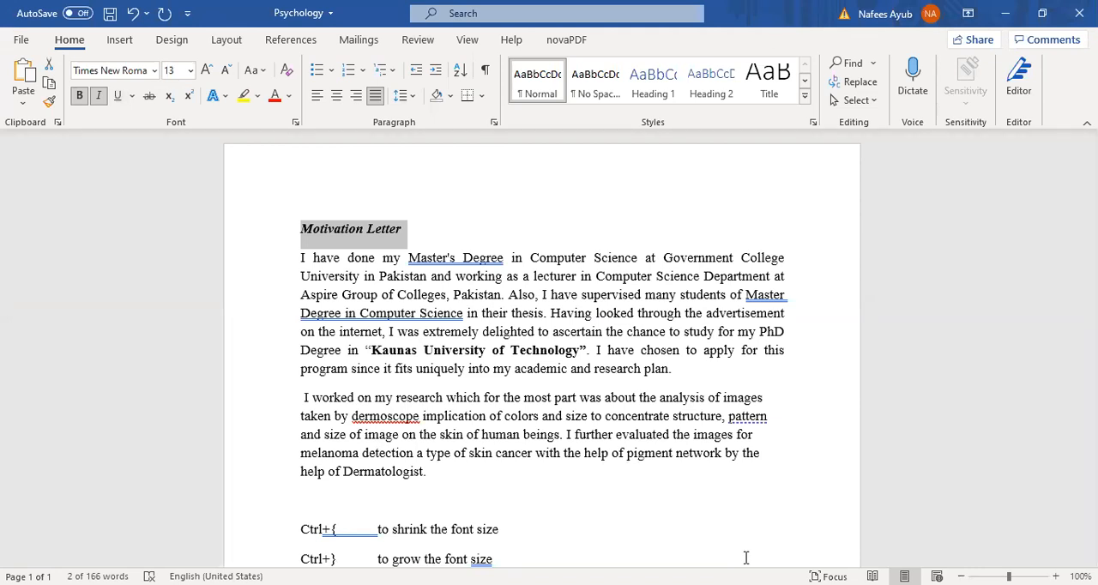
{"action": "key", "text": "ctrl+i"}
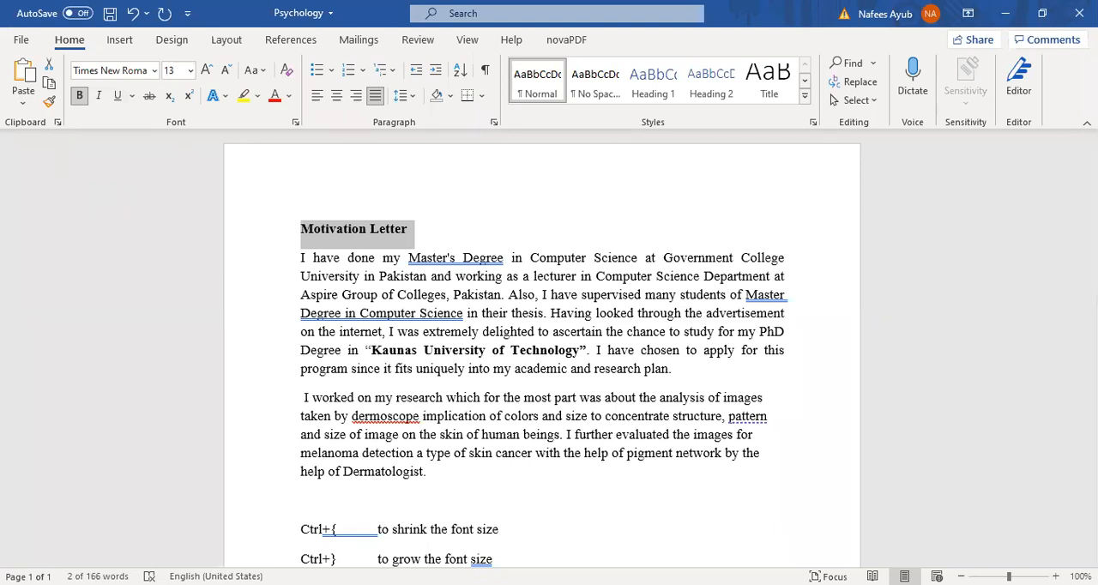
{"action": "key", "text": "ctrl+b"}
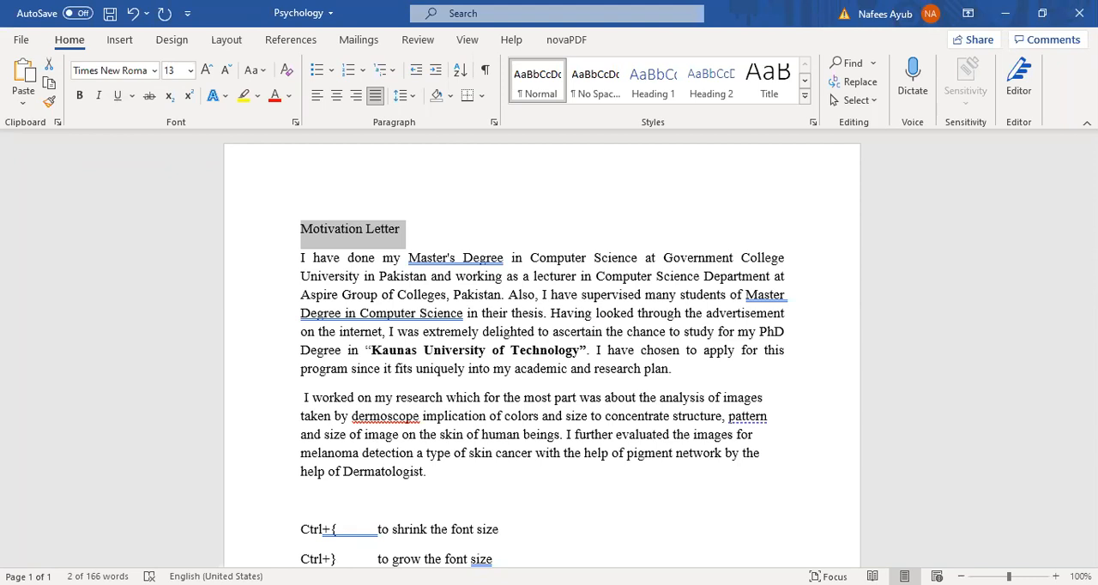
- Make the title "Motivation Letter" bold and enlarge its font size to 14
{"action": "key", "text": "ctrl+b"}
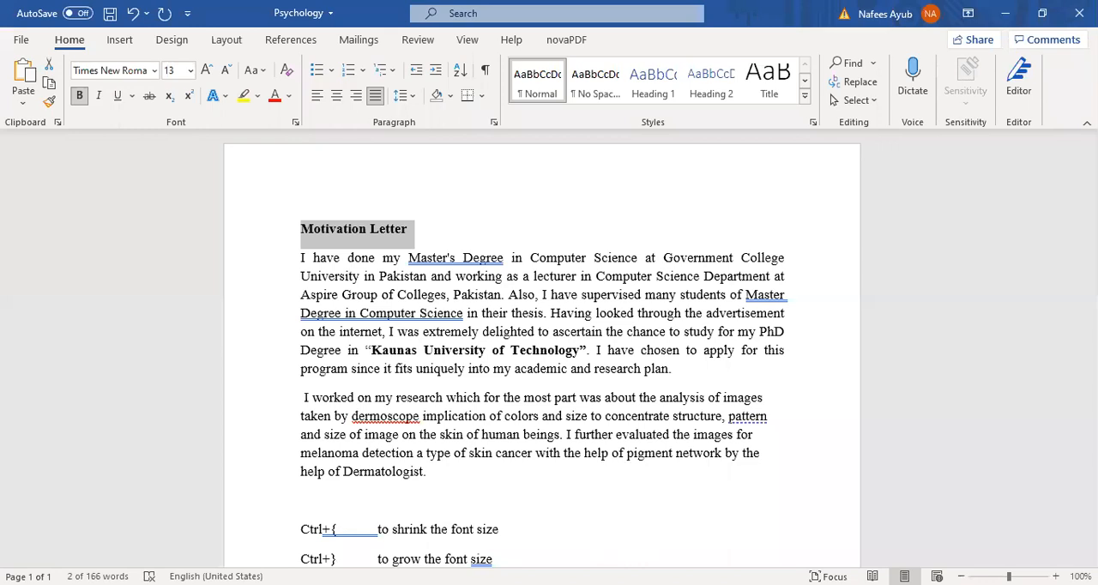
{"action": "key", "text": "ctrl+bracketright"}
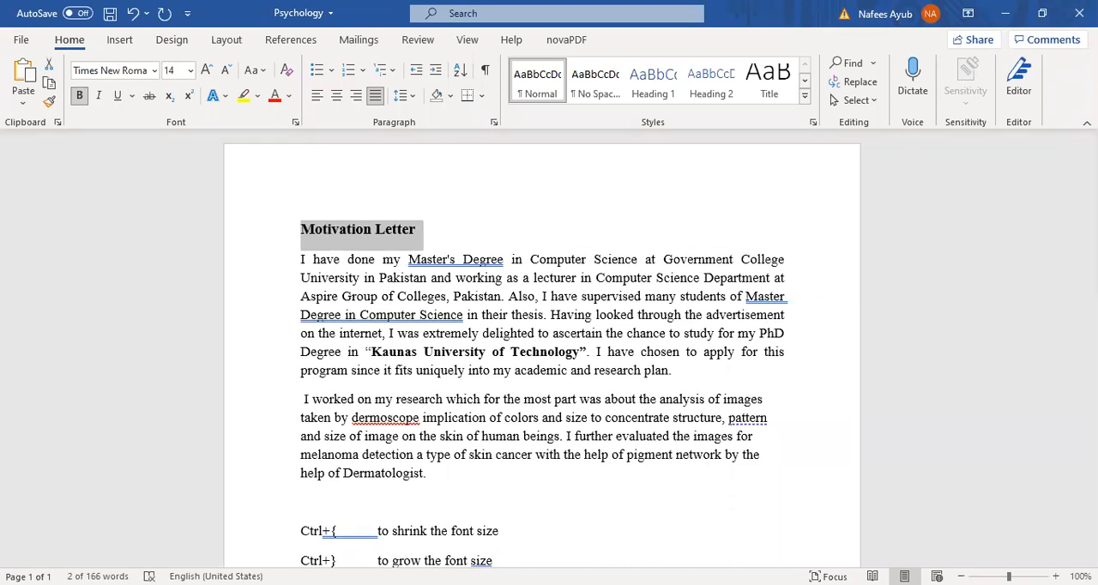
- Reduce the font size of the entire first body paragraph to 12
{"action": "left_click", "coordinate": [307, 258]}
{"action": "double_click", "coordinate": [340, 277]}
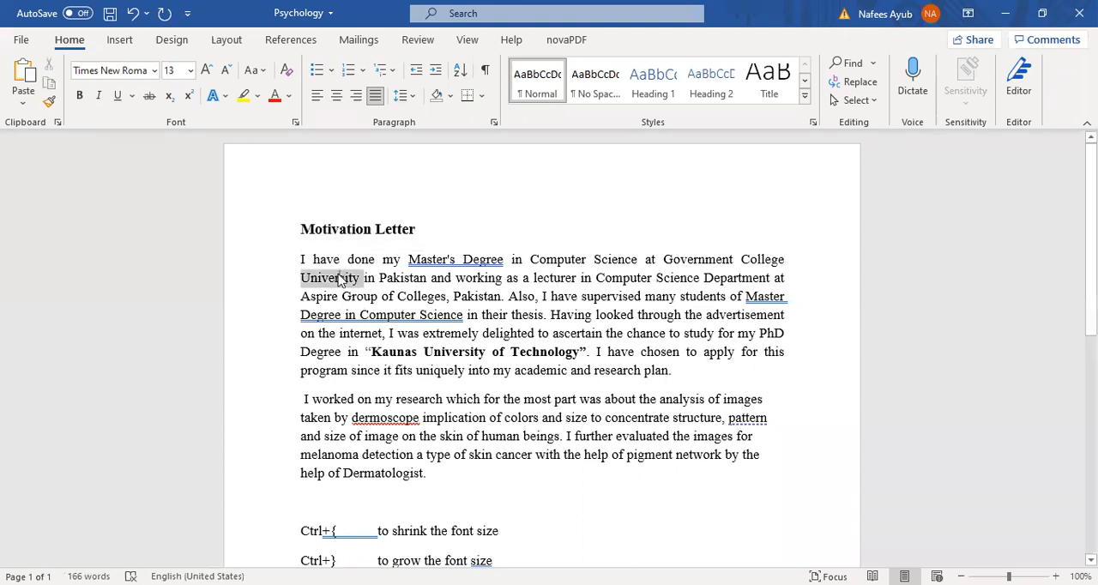
{"action": "triple_click", "coordinate": [458, 340]}
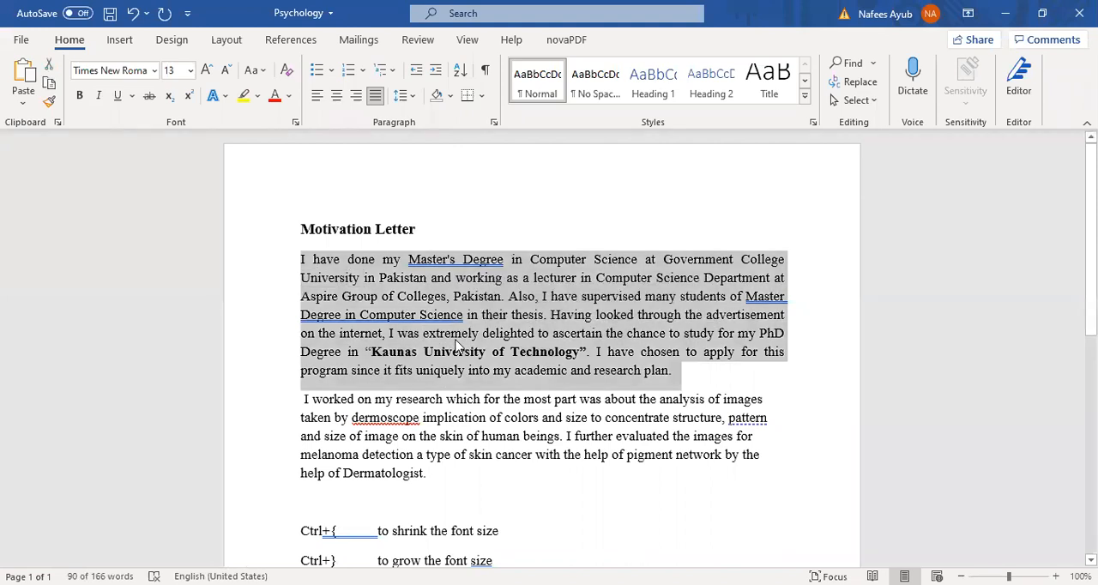
{"action": "key", "text": "ctrl+bracketleft"}
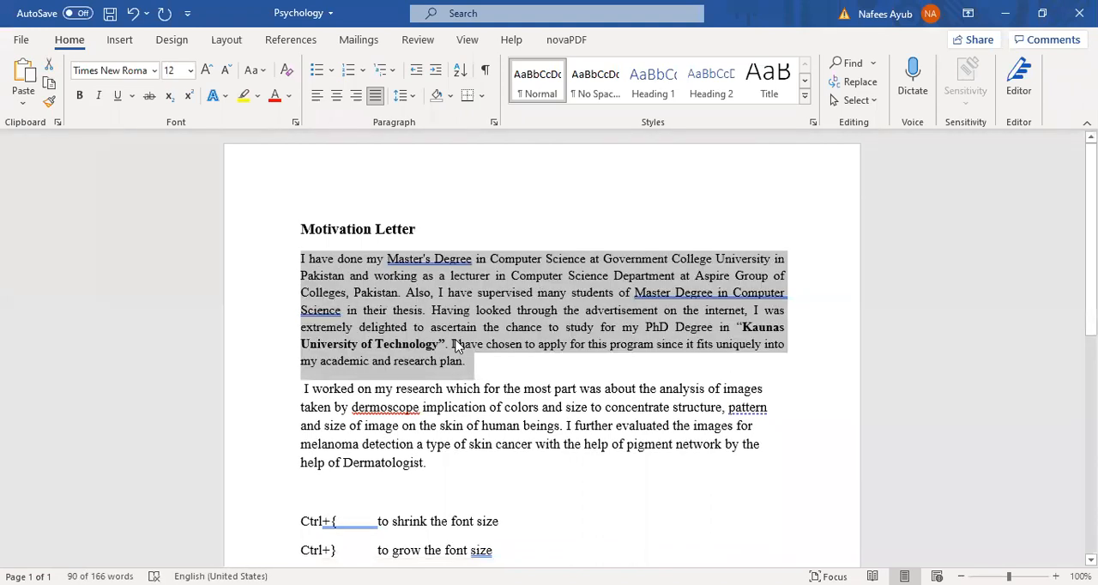
- Reduce the font size of the entire second body paragraph to 12 and deselect it
{"action": "left_click", "coordinate": [514, 425]}
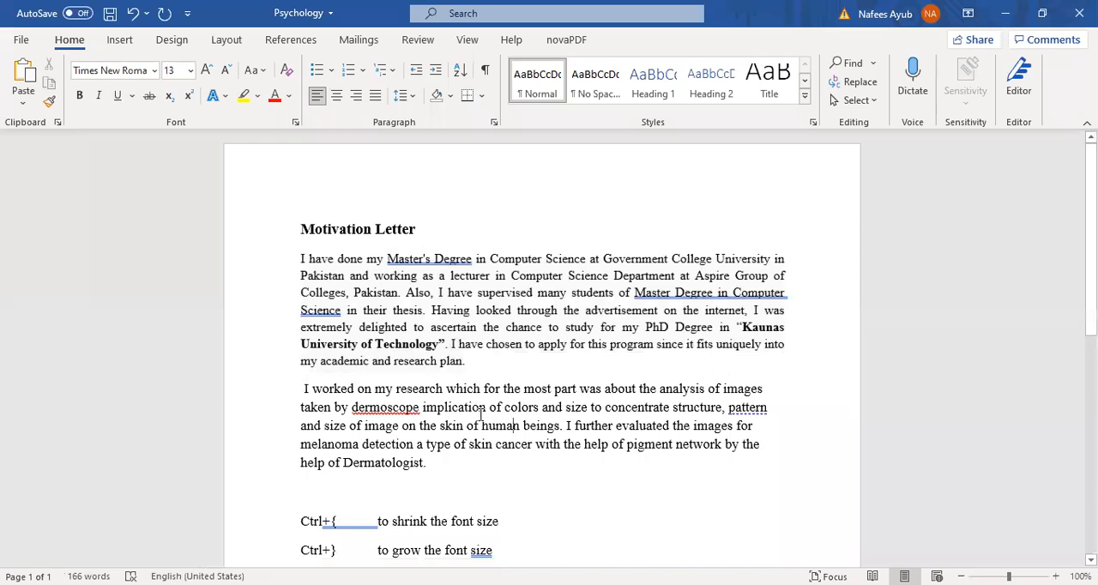
{"action": "double_click", "coordinate": [480, 409]}
{"action": "triple_click", "coordinate": [480, 409]}
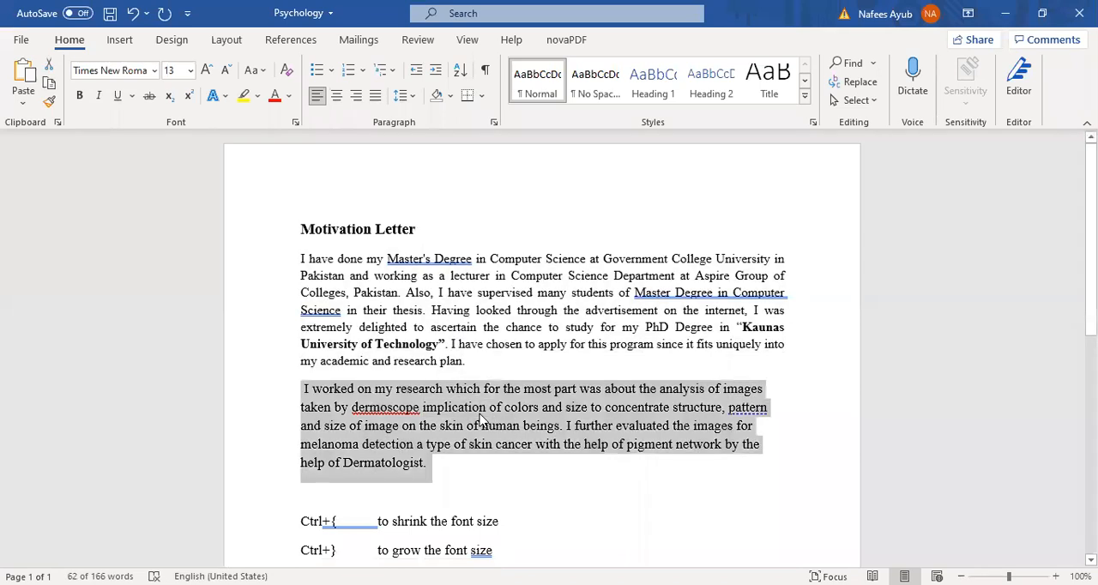
{"action": "key", "text": "ctrl+bracketleft"}
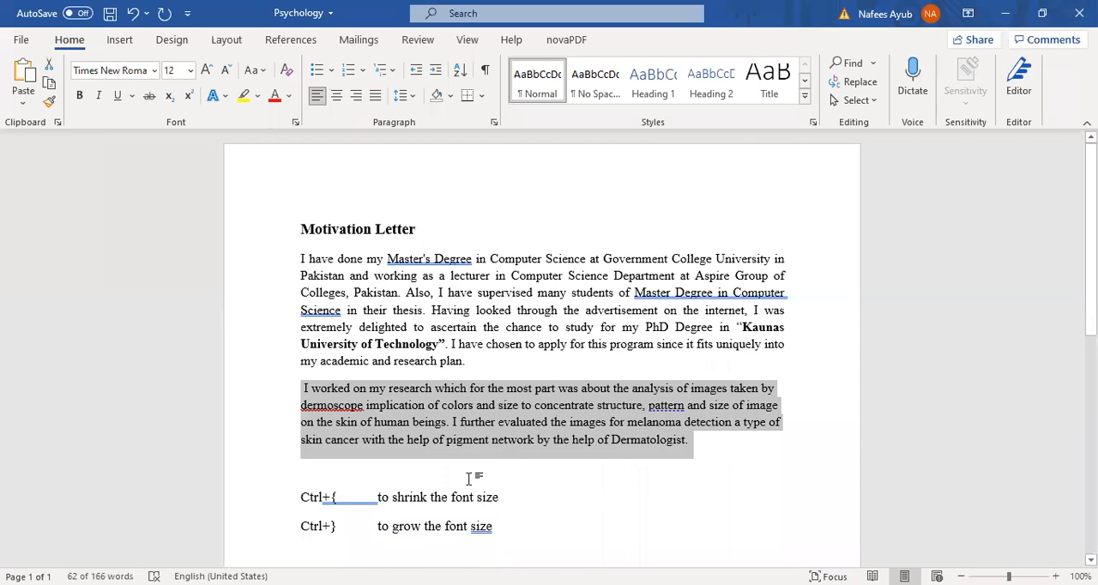
{"action": "left_click", "coordinate": [736, 452]}
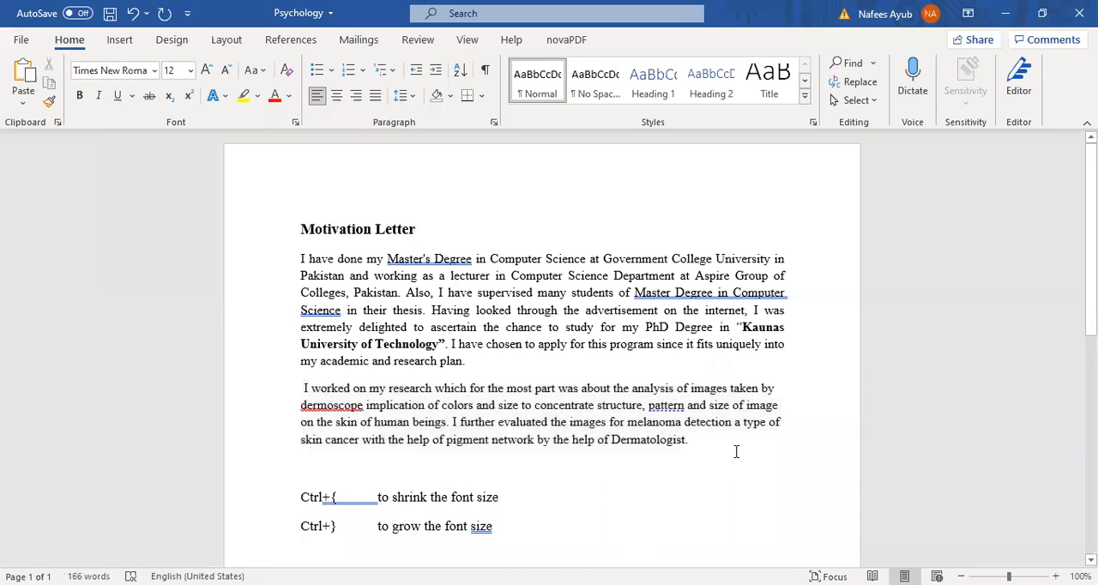
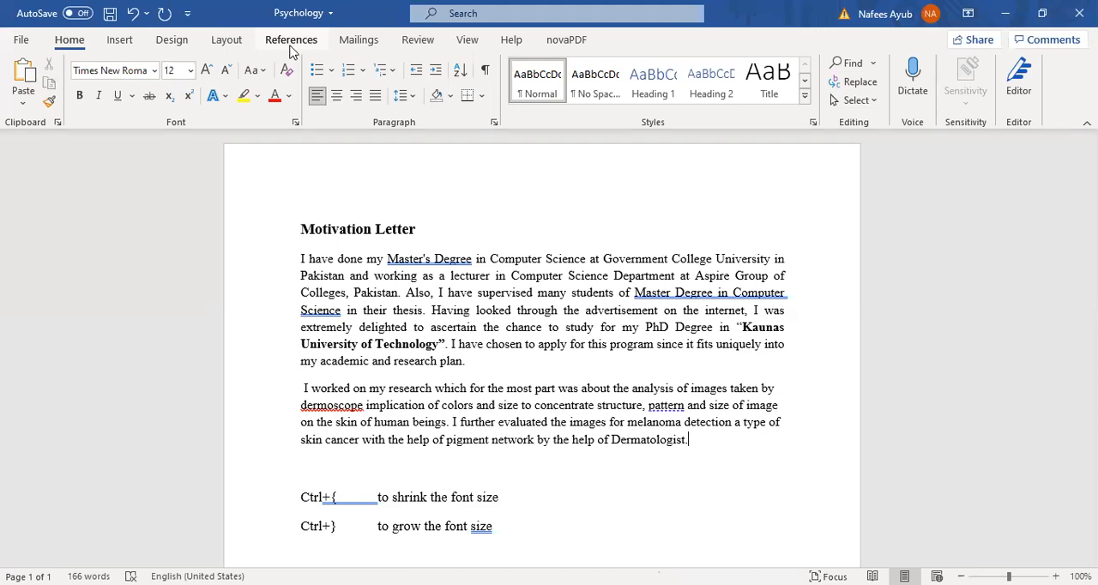
{"action": "left_click", "coordinate": [285, 43]}
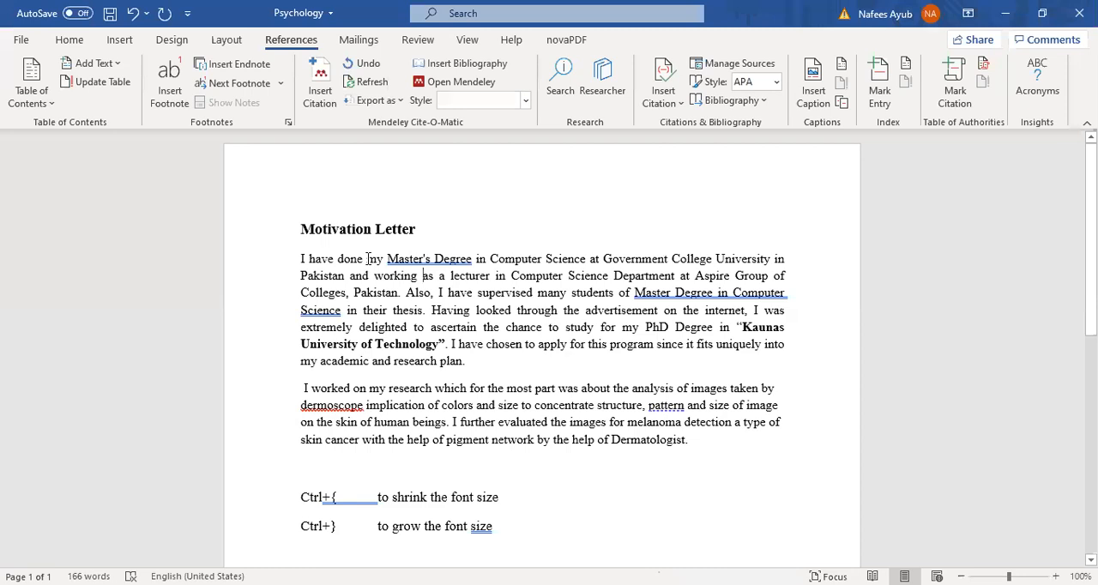
{"action": "left_click", "coordinate": [473, 291]}
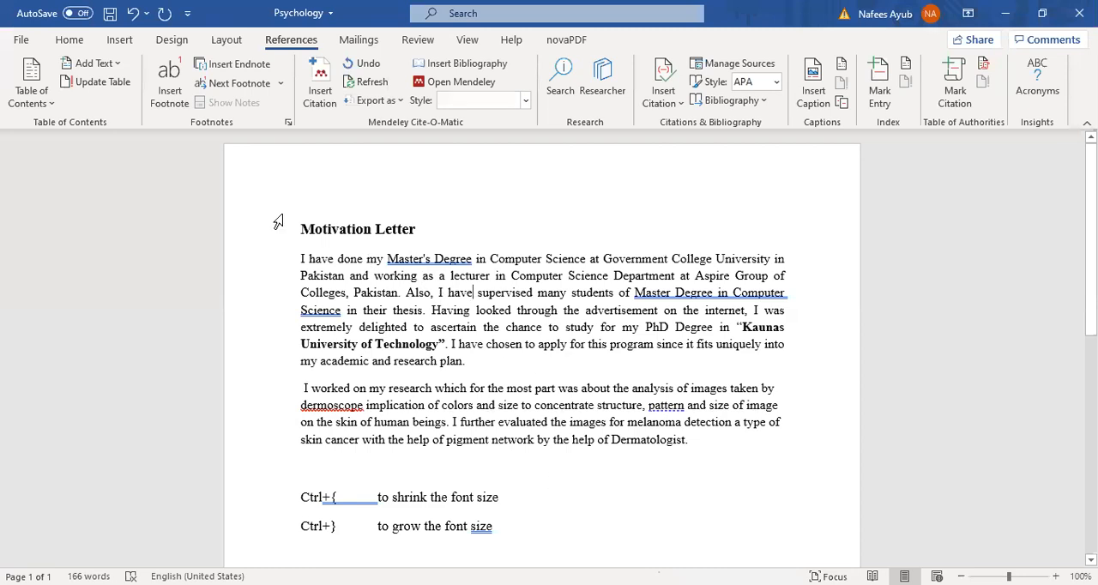
{"action": "left_click", "coordinate": [72, 41]}
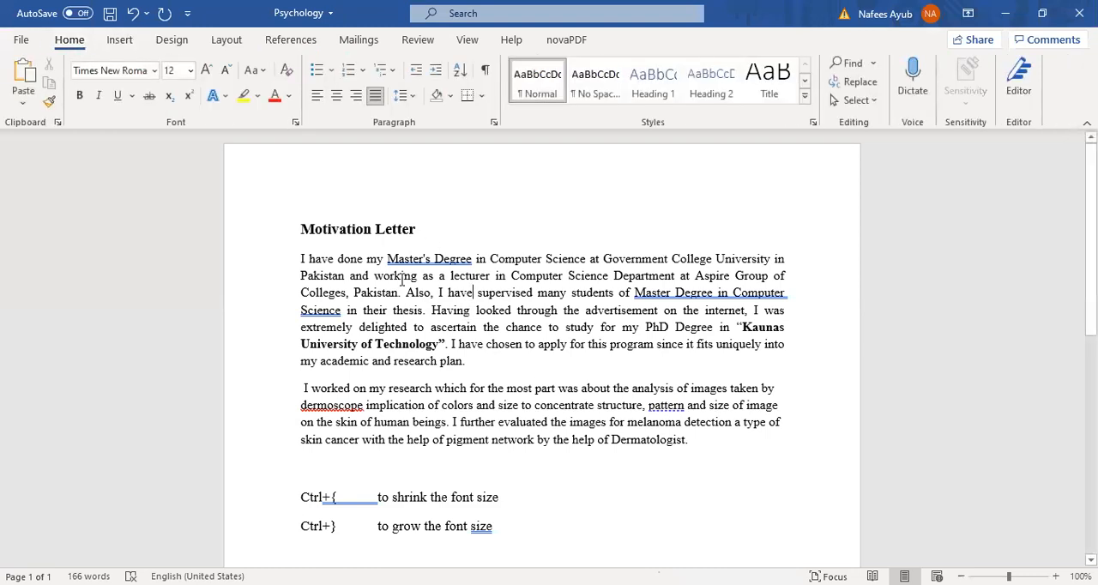
{"action": "left_click", "coordinate": [488, 309]}
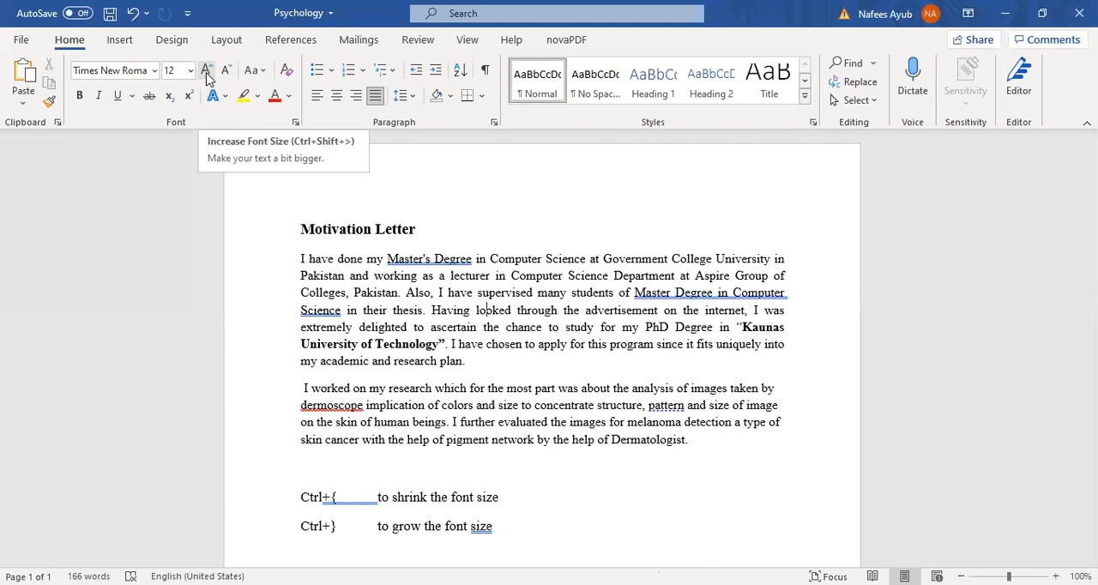
- Select the entire first body paragraph and enlarge its font size in several increments to at least 20
{"action": "left_click", "coordinate": [321, 292]}
{"action": "triple_click", "coordinate": [335, 266]}
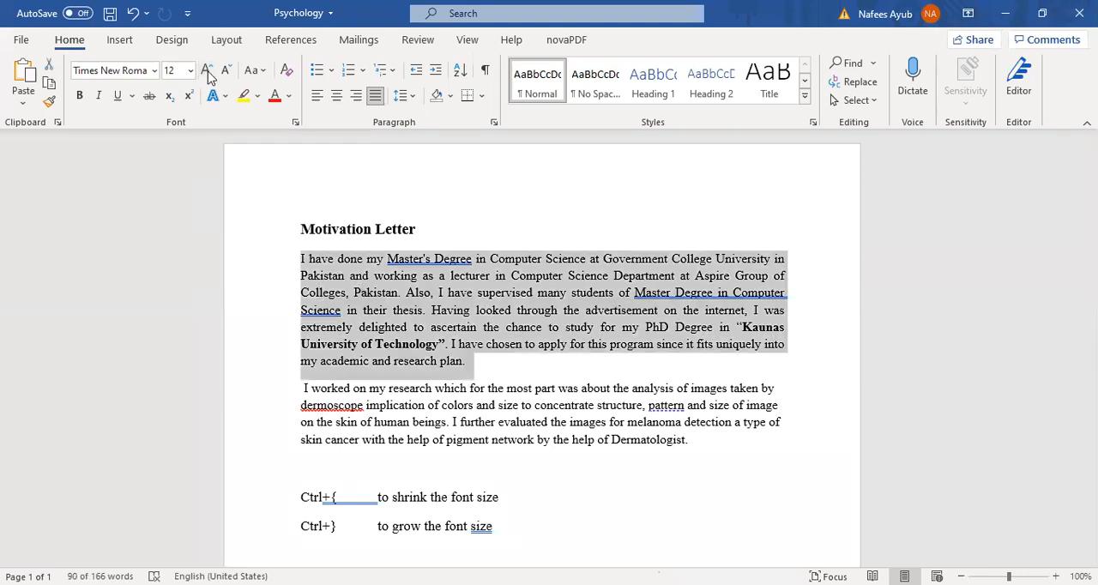
{"action": "left_click", "coordinate": [206, 70]}
{"action": "left_click", "coordinate": [206, 70]}
{"action": "left_click", "coordinate": [206, 71]}
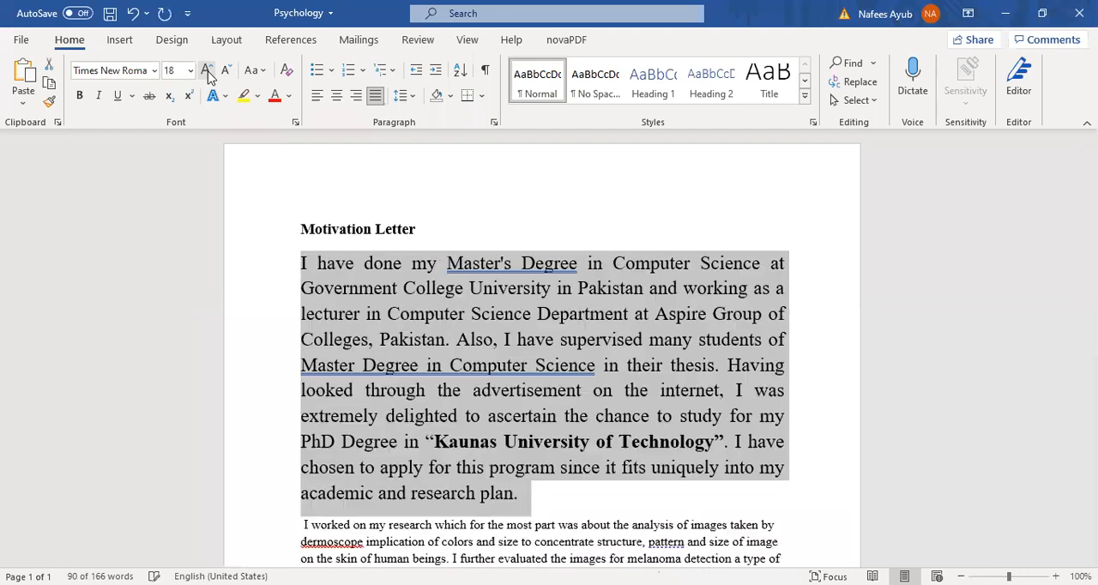
{"action": "left_click", "coordinate": [207, 72]}
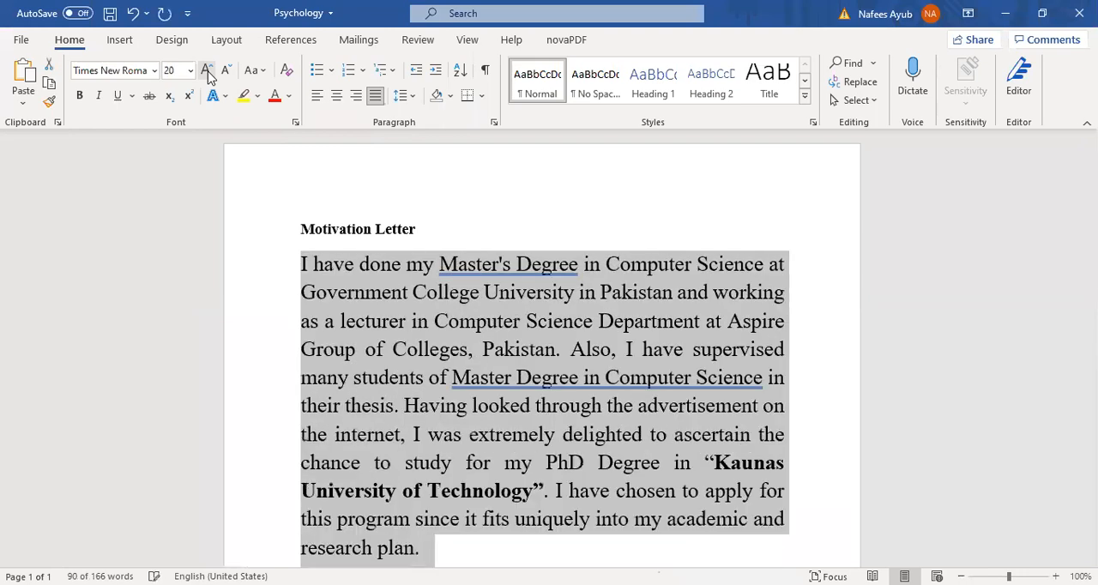
{"action": "left_click", "coordinate": [206, 72]}
- Shrink the selected first body paragraph's font size in increments back to 12
{"action": "left_click", "coordinate": [227, 71]}
{"action": "left_click", "coordinate": [228, 71]}
{"action": "left_click", "coordinate": [229, 71]}
{"action": "left_click", "coordinate": [228, 72]}
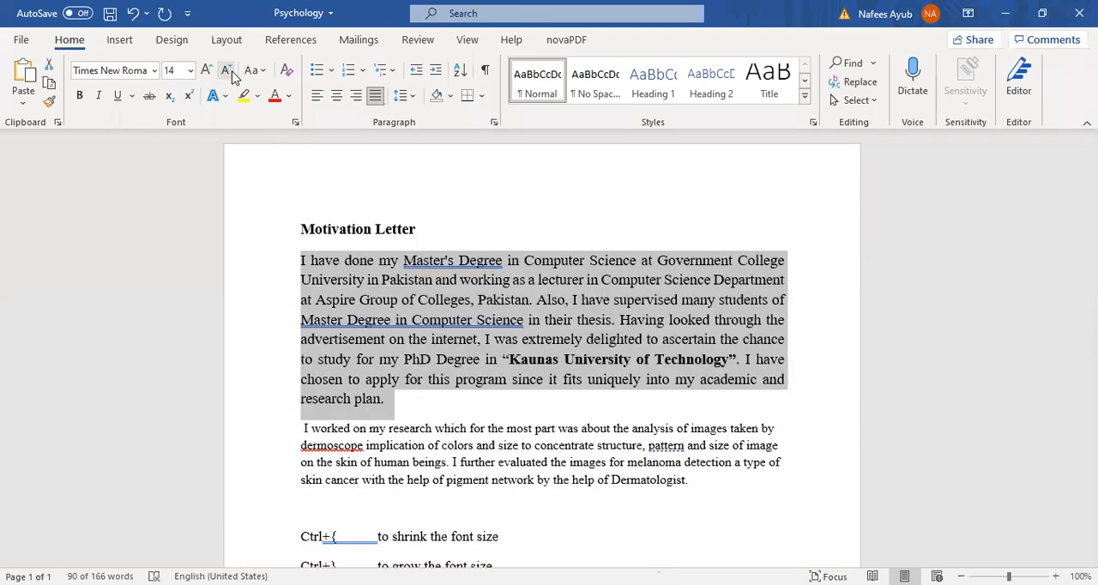
{"action": "left_click", "coordinate": [226, 71]}
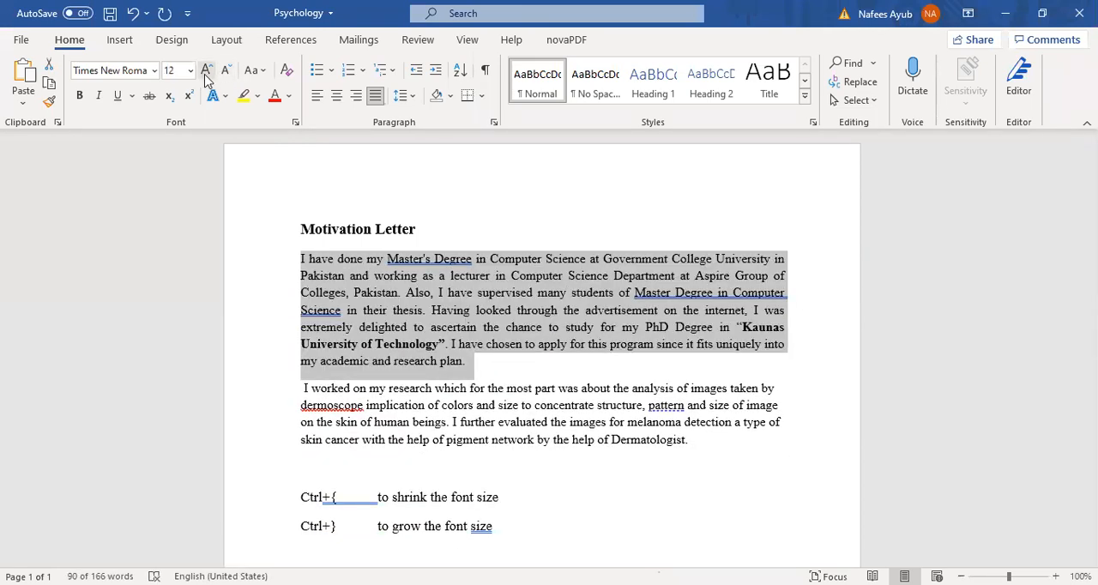